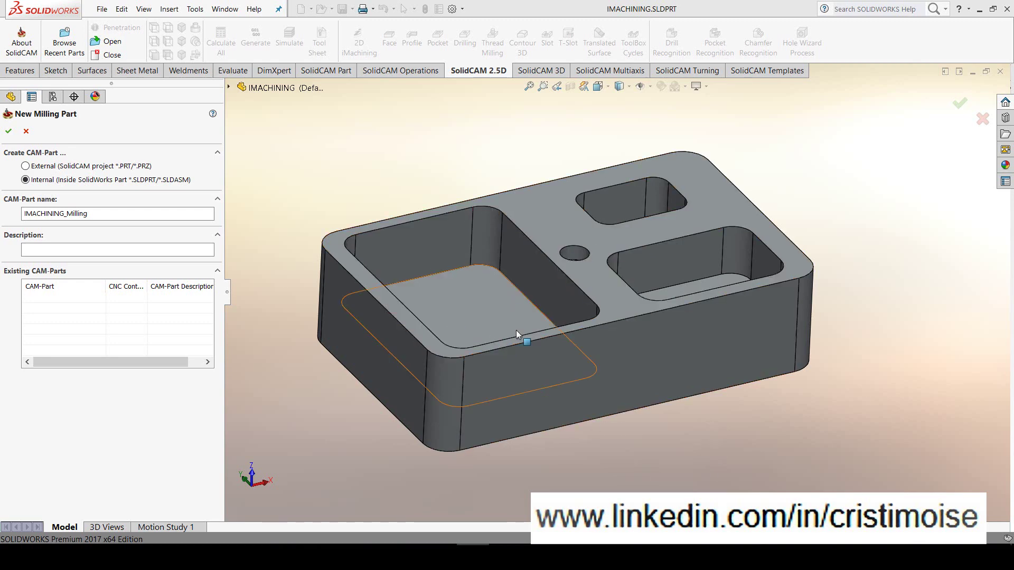
Accept creation of the IMACHINING_Milling CAM-Part on gMilling_3x
middle_click_drag(516, 330, 515, 392)
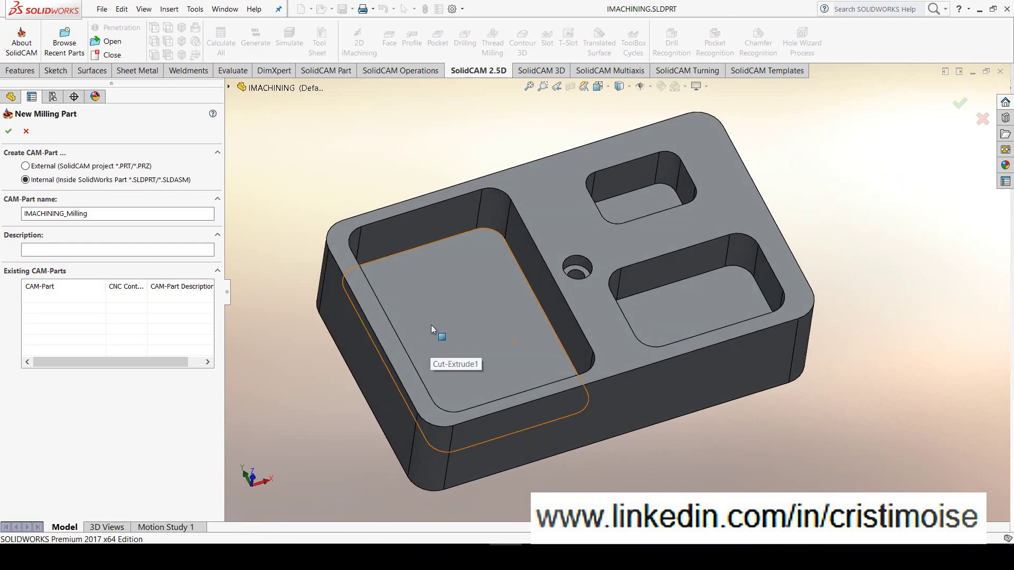
middle_click_drag(429, 361, 419, 311)
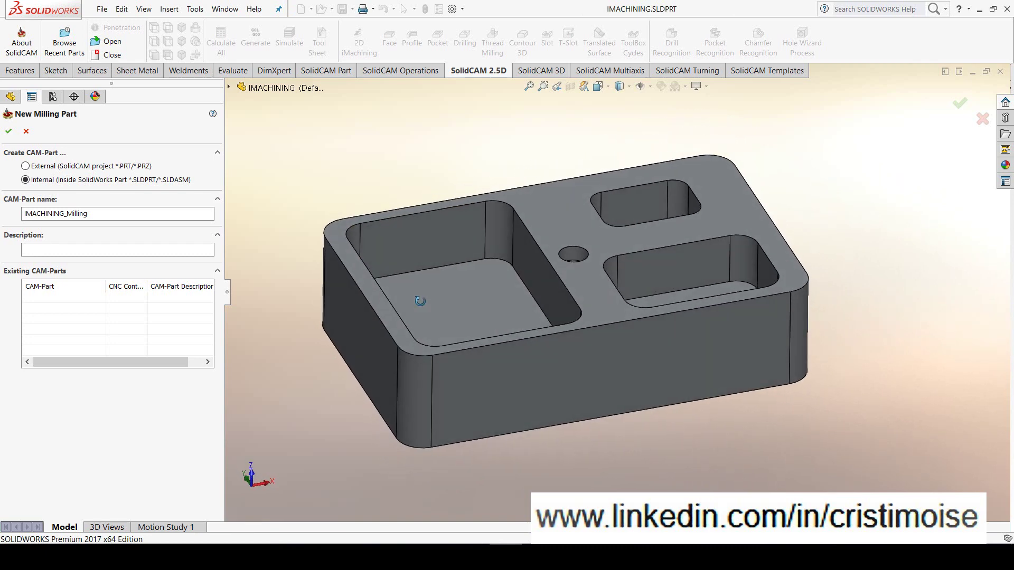
left_click(4, 134)
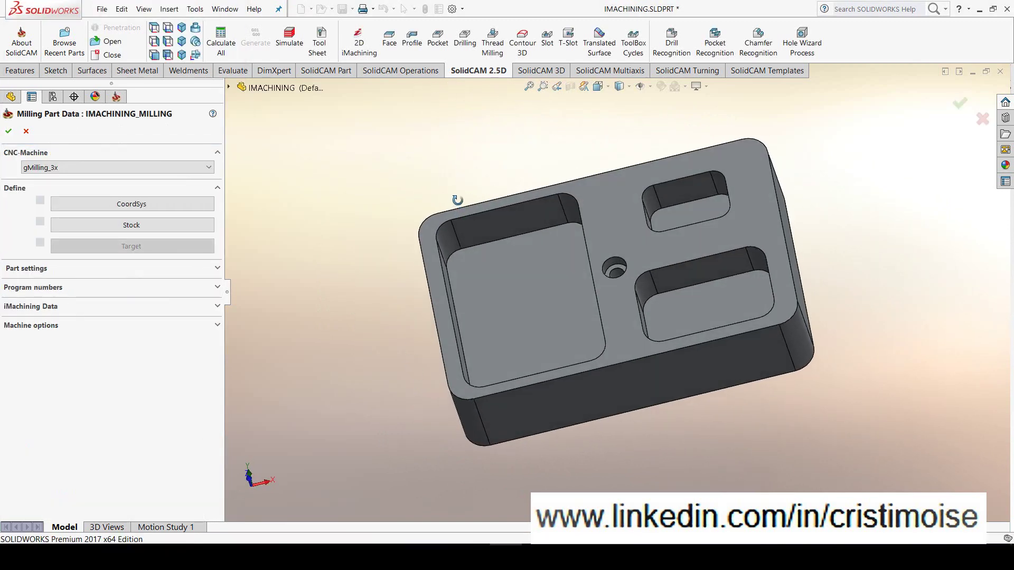
Define the coordinate system by 3 points, origin at the top face's top-right corner
left_click(100, 204)
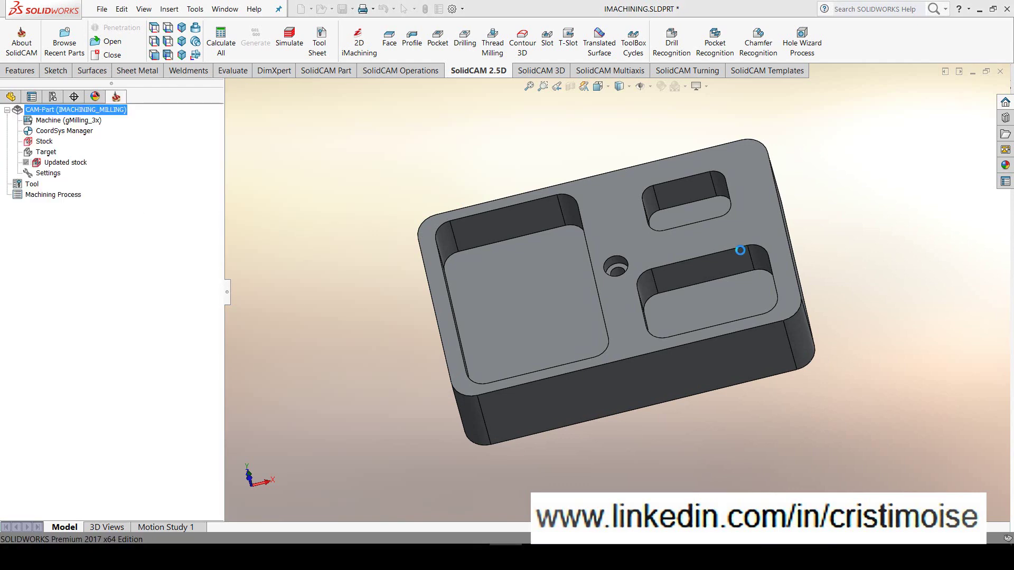
left_click(742, 220)
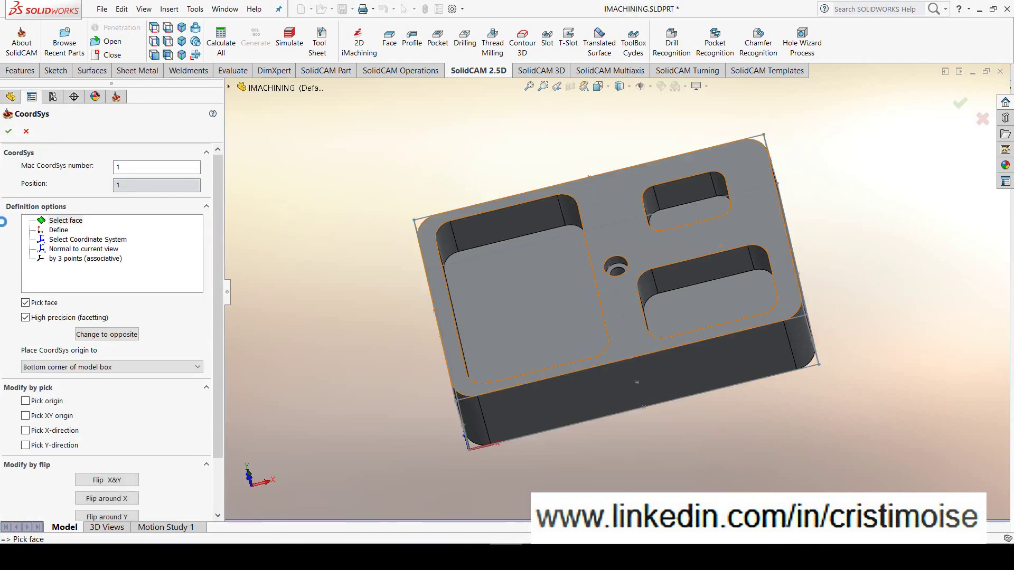
left_click(85, 258)
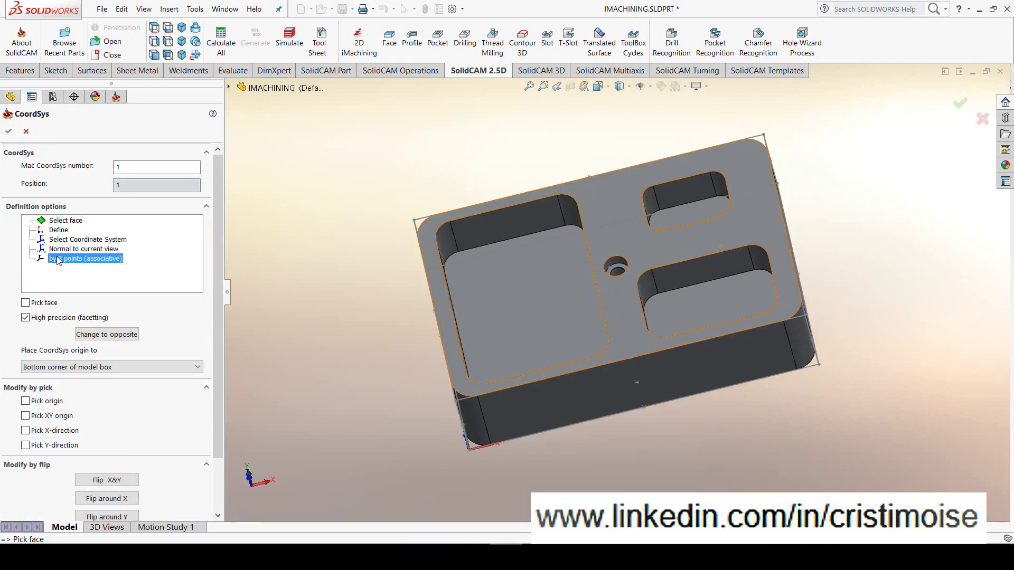
left_click(763, 136)
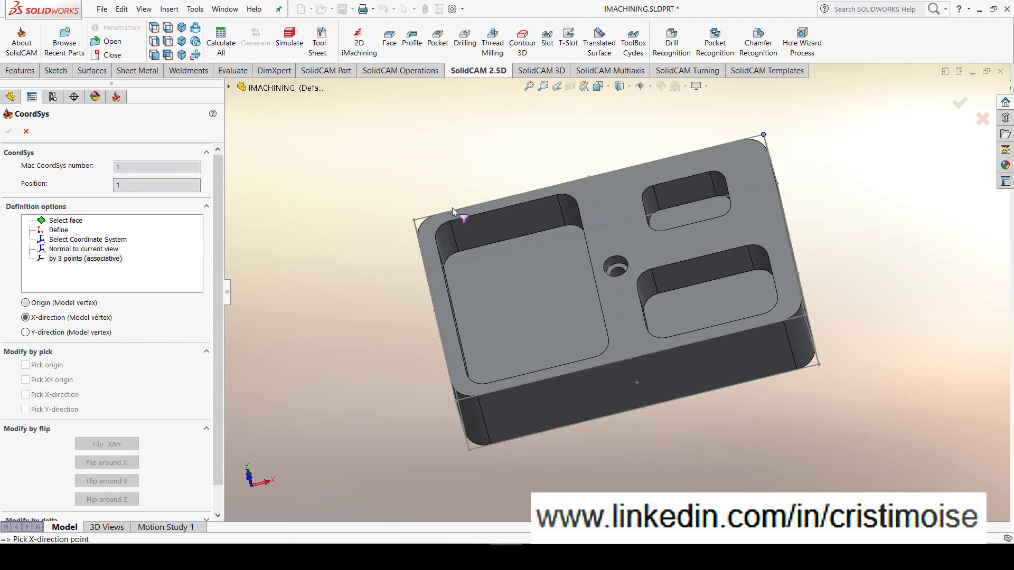
left_click(413, 221)
left_click(454, 403)
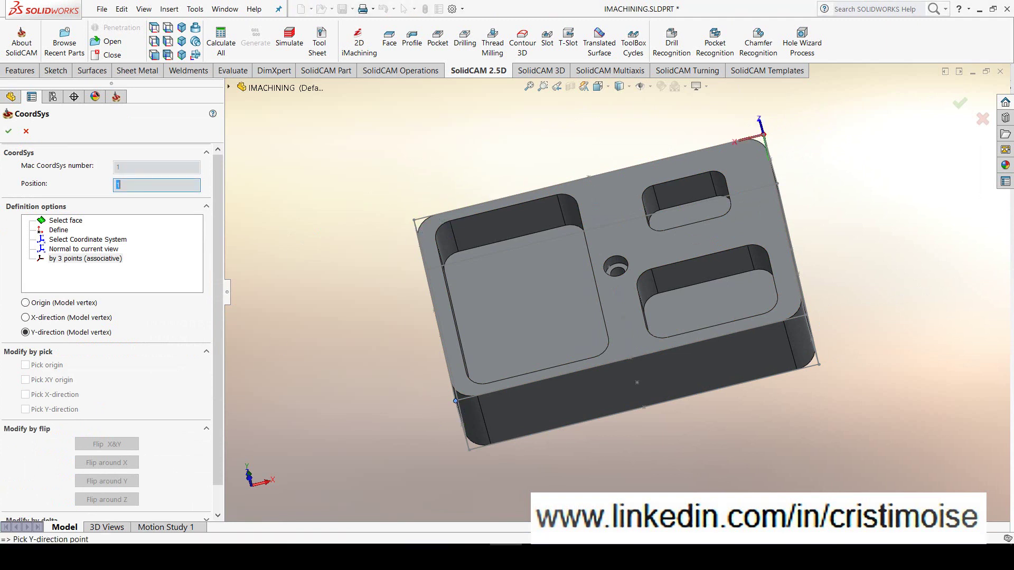
left_click(9, 132)
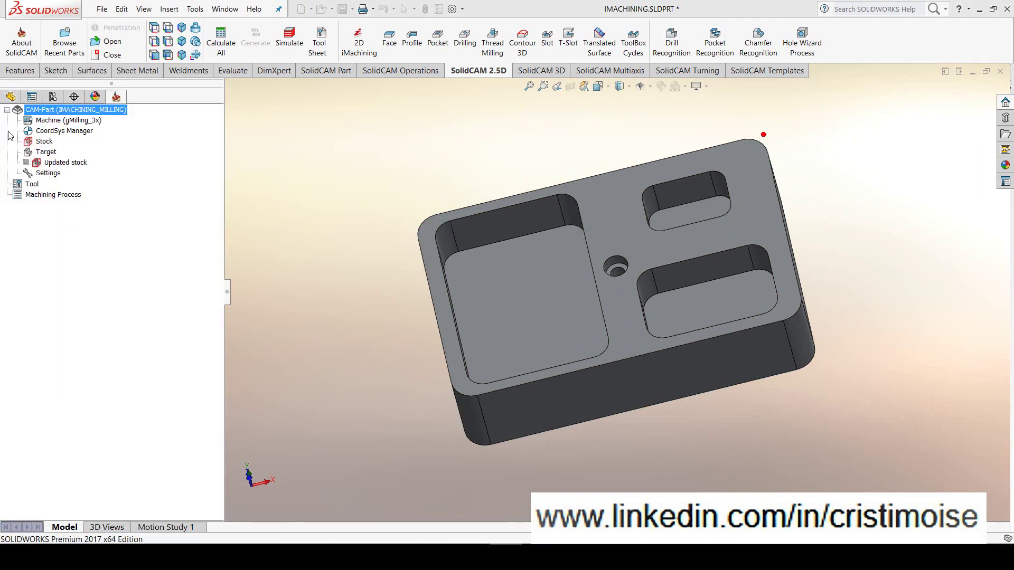
left_click(8, 135)
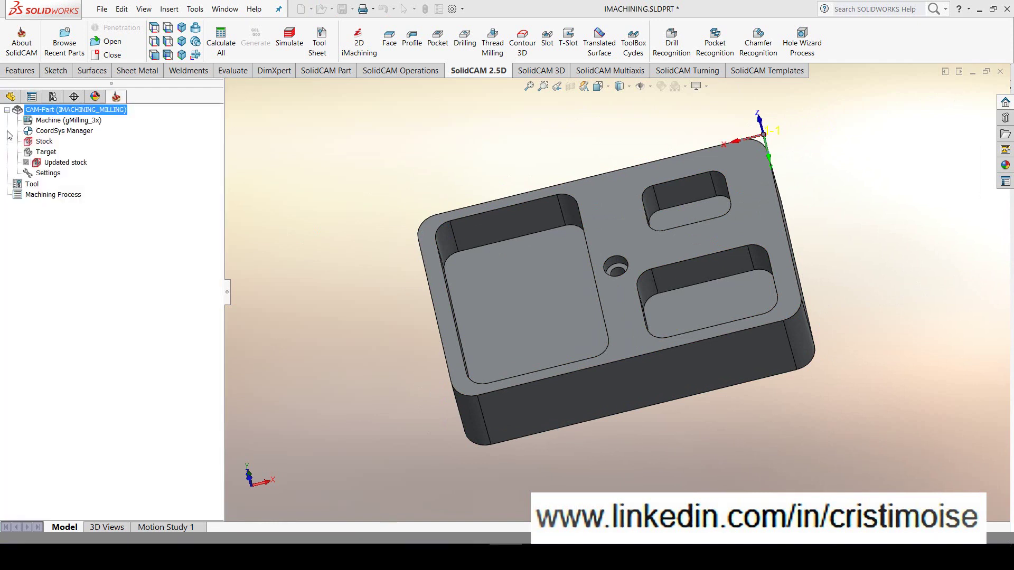
left_click(9, 134)
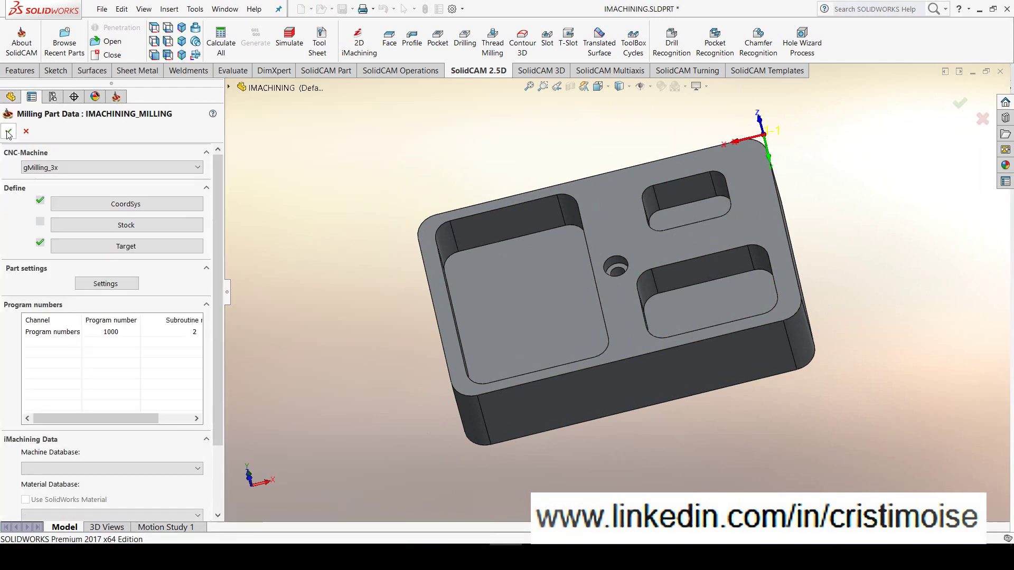
Create a Box stock from the part solid with Z+ expansion 0 and confirm the part data
left_click(86, 227)
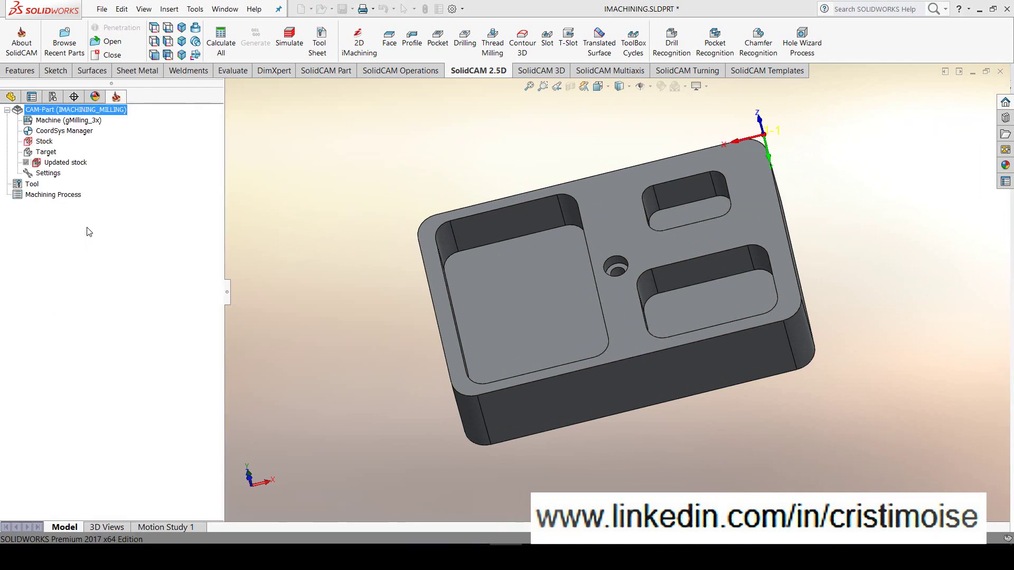
left_click(618, 226)
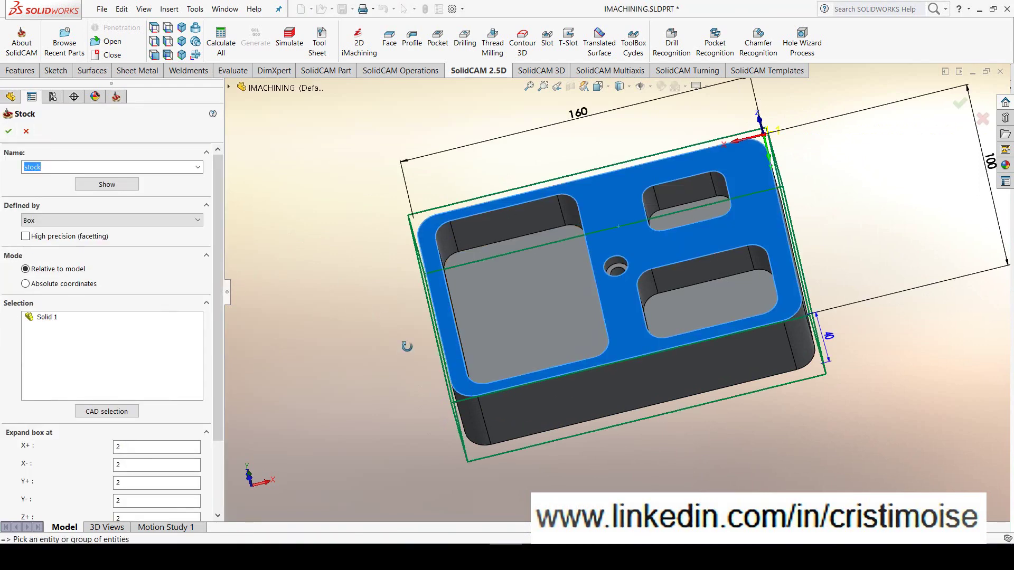
scroll(219, 268, "down", 3)
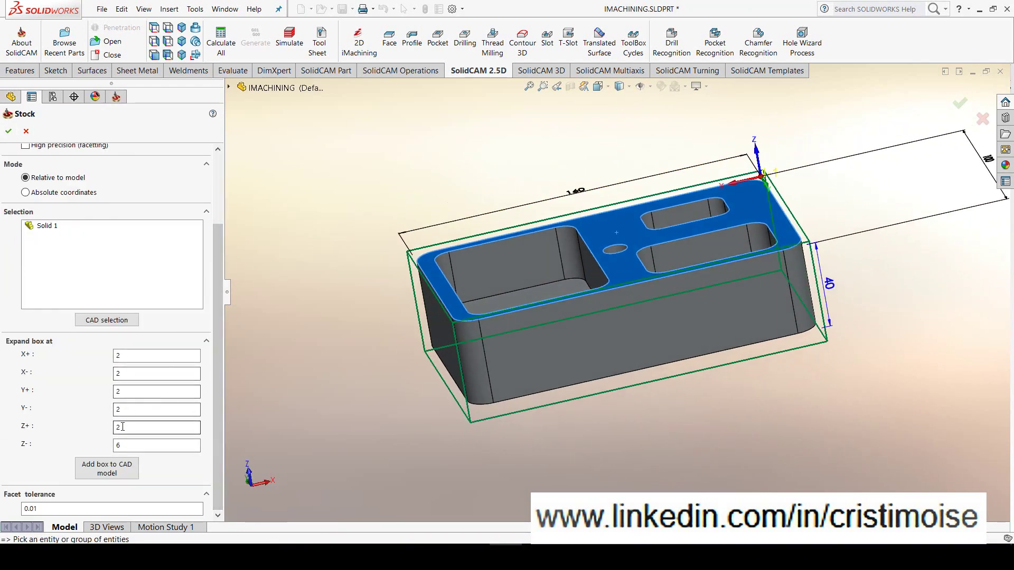
double_click(121, 426)
type("0")
left_click(9, 132)
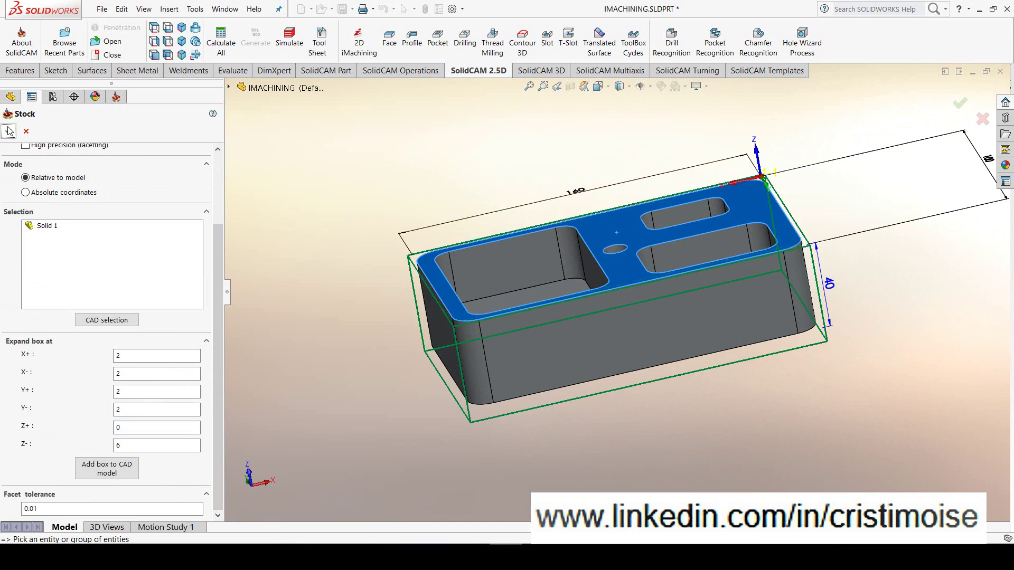
left_click(9, 132)
left_click(9, 131)
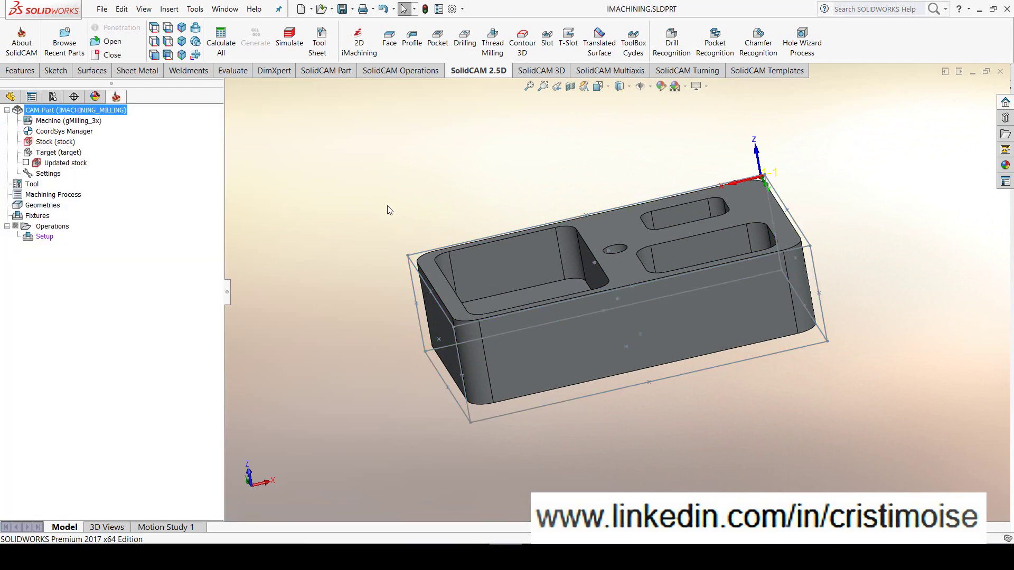
middle_click_drag(404, 324, 615, 310)
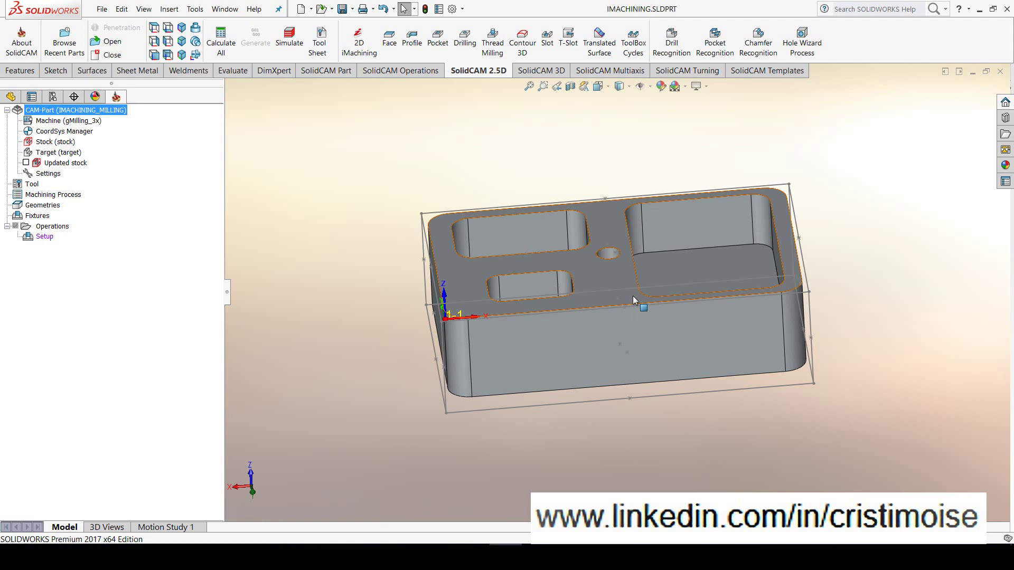
Start a 2D iMachining operation and review the Haas_SS machine's spindle speed and feed limits
key("ctrl+8")
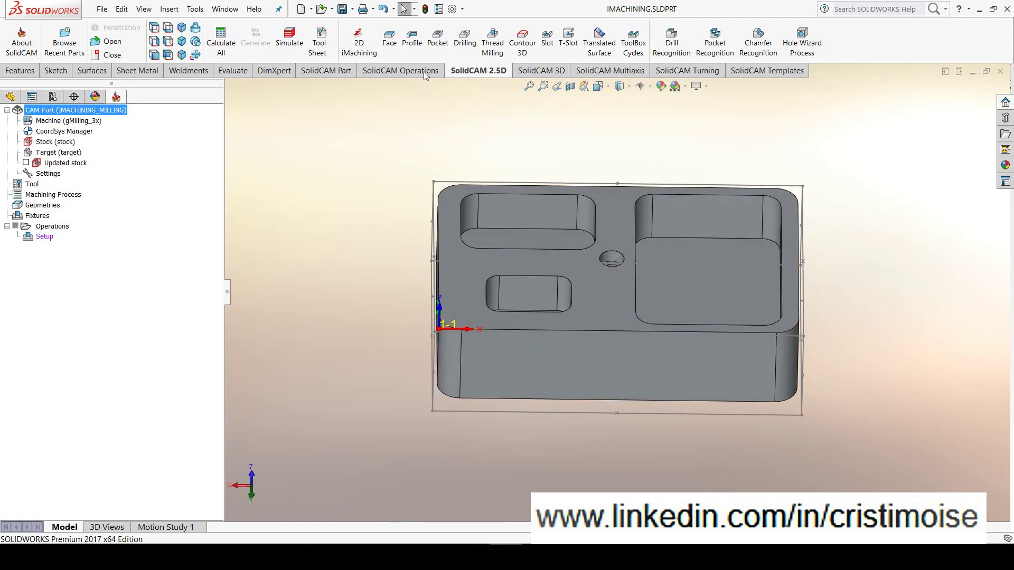
left_click(364, 44)
left_click(369, 84)
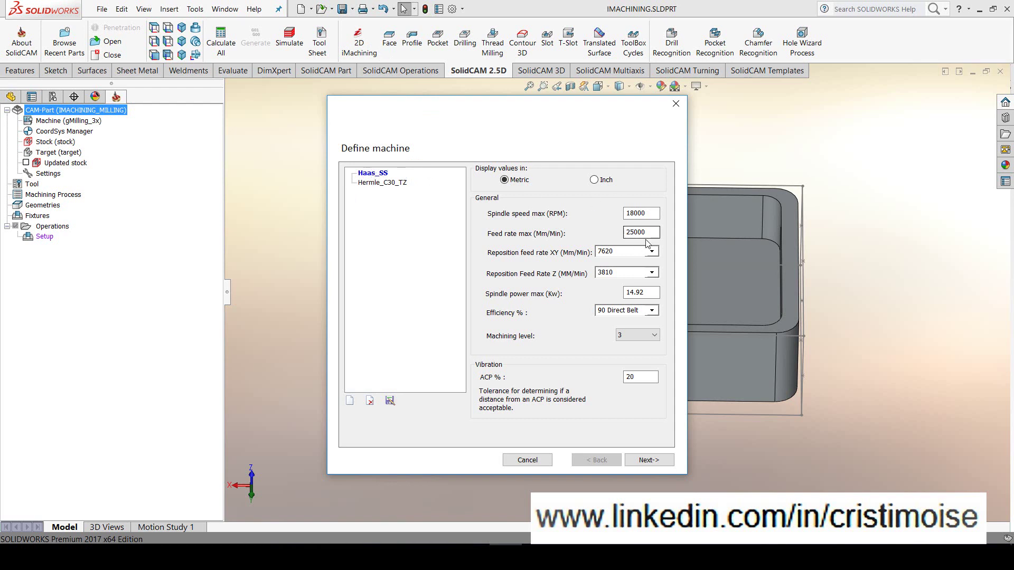
double_click(648, 213)
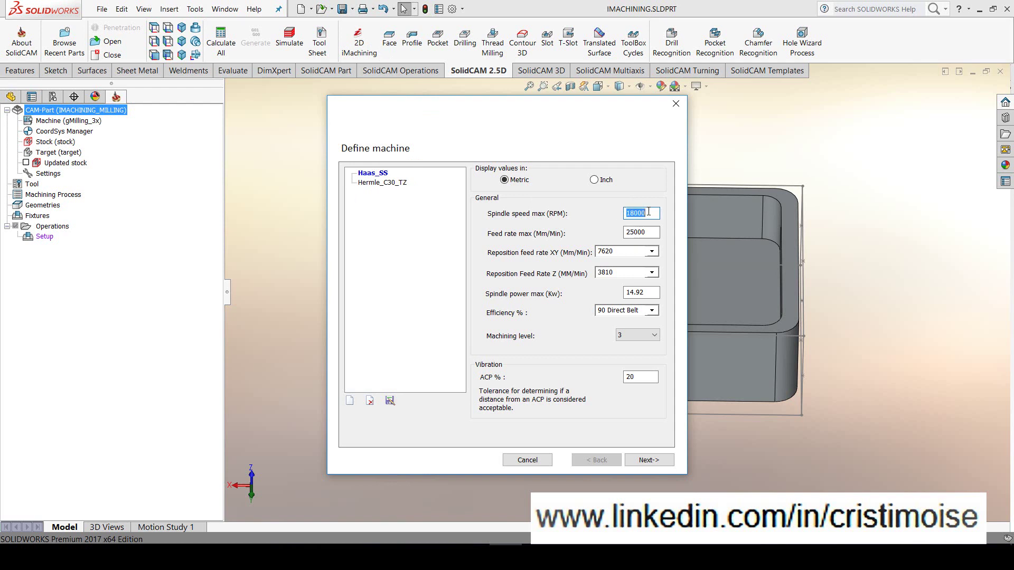
left_click(645, 233)
left_click(649, 460)
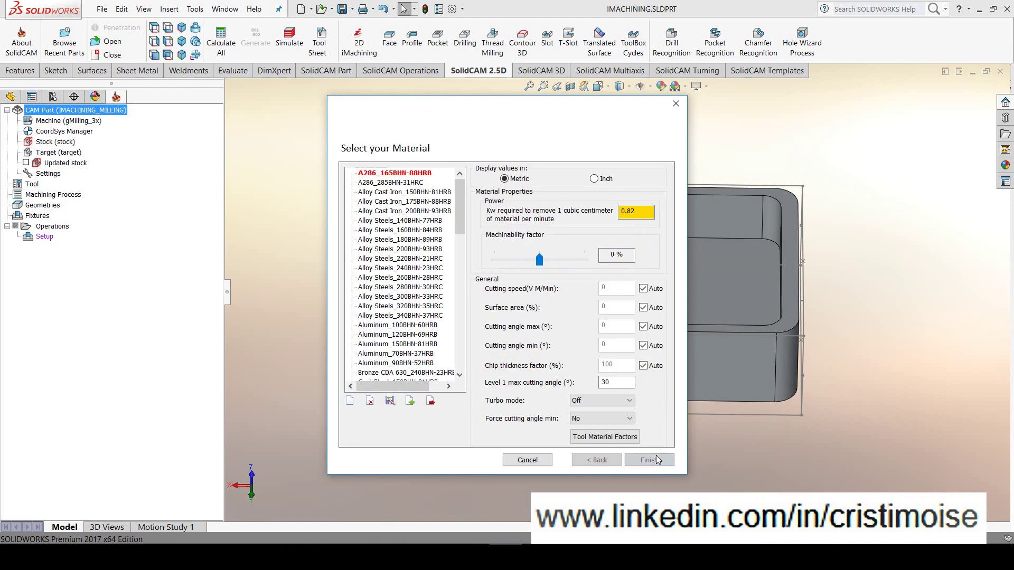
Choose Aluminum_100BHN-60HRB as the workpiece material
left_click(401, 326)
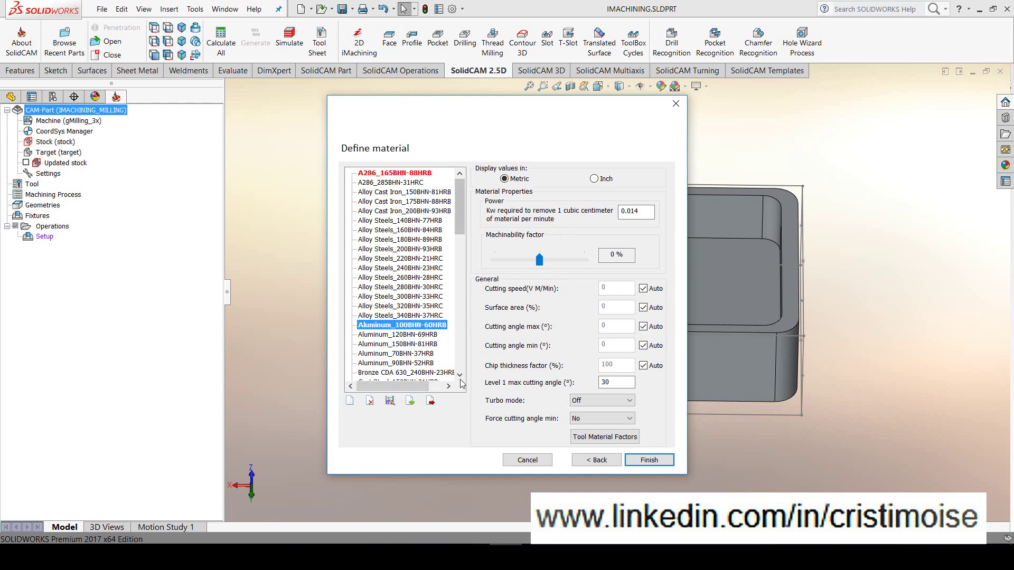
left_click(643, 308)
left_click(643, 308)
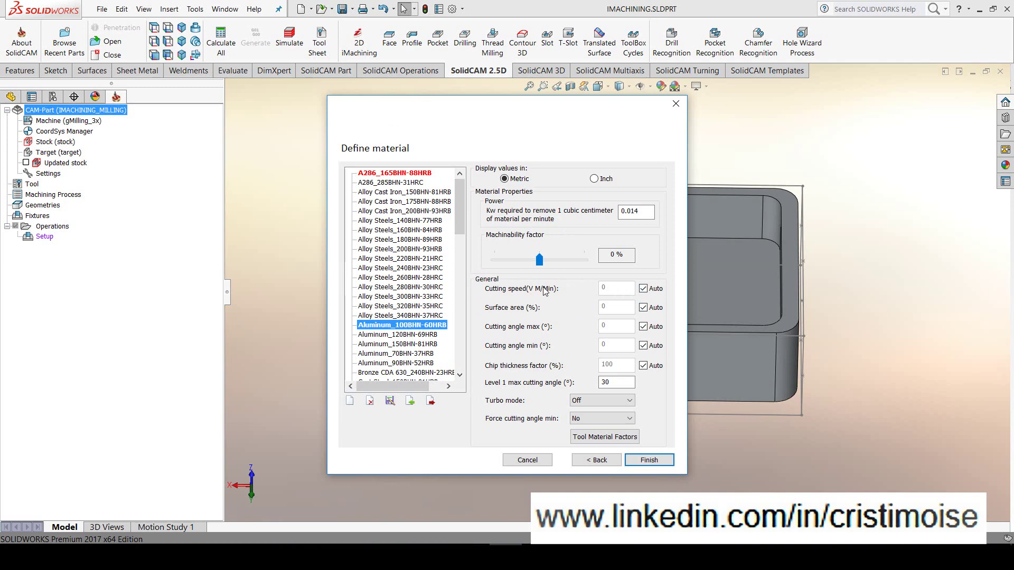
Finish the wizard and set the iRough geometry to the large right pocket's contour
left_click(641, 460)
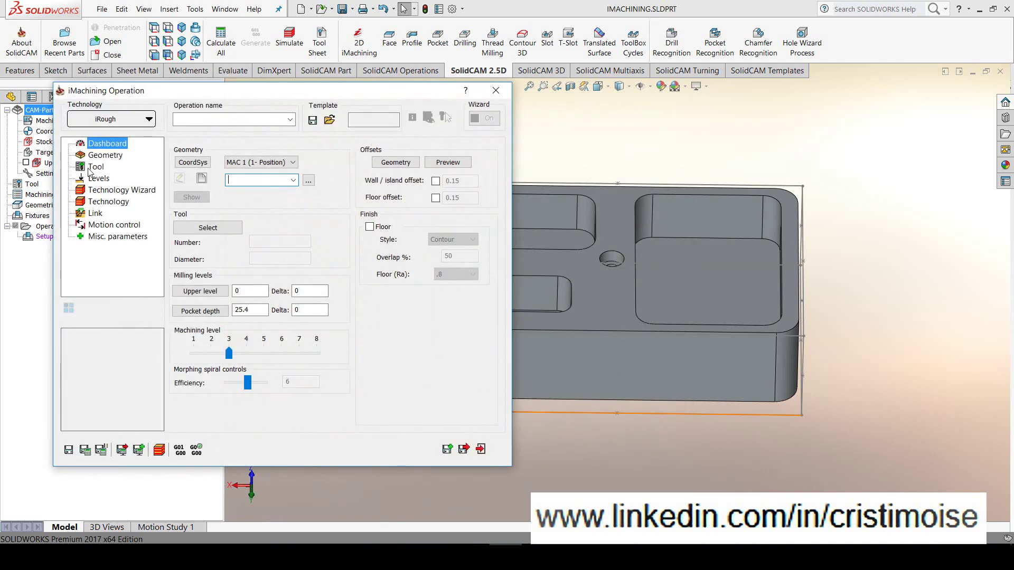
left_click(98, 157)
left_click(209, 192)
left_click(698, 283)
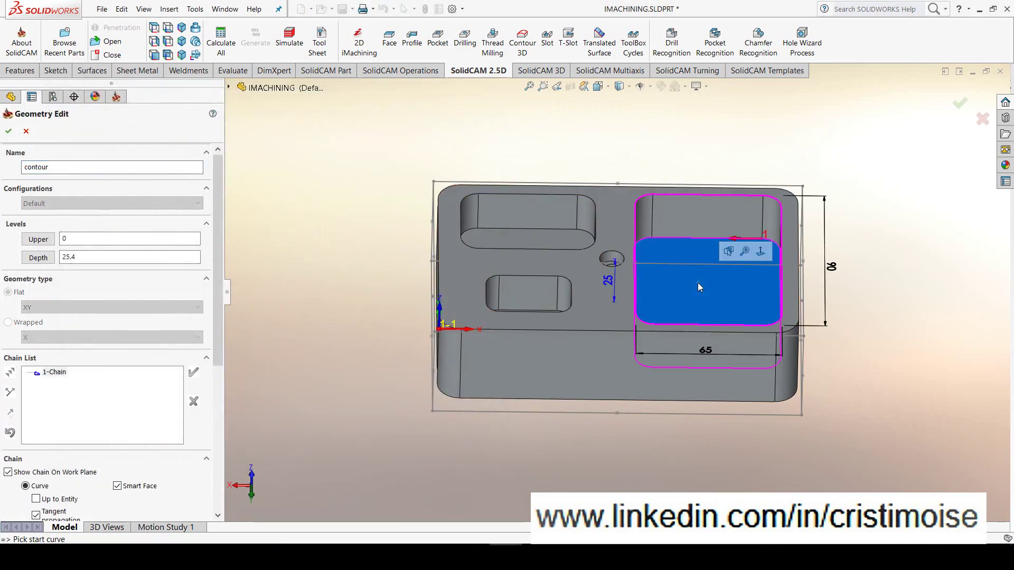
middle_click_drag(698, 283, 621, 314)
left_click(9, 131)
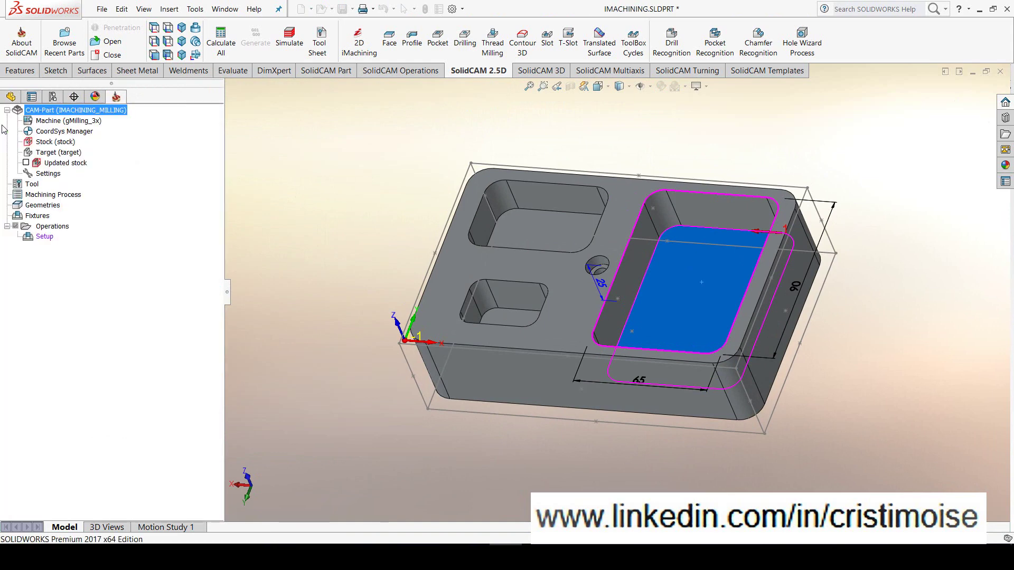
left_click(93, 167)
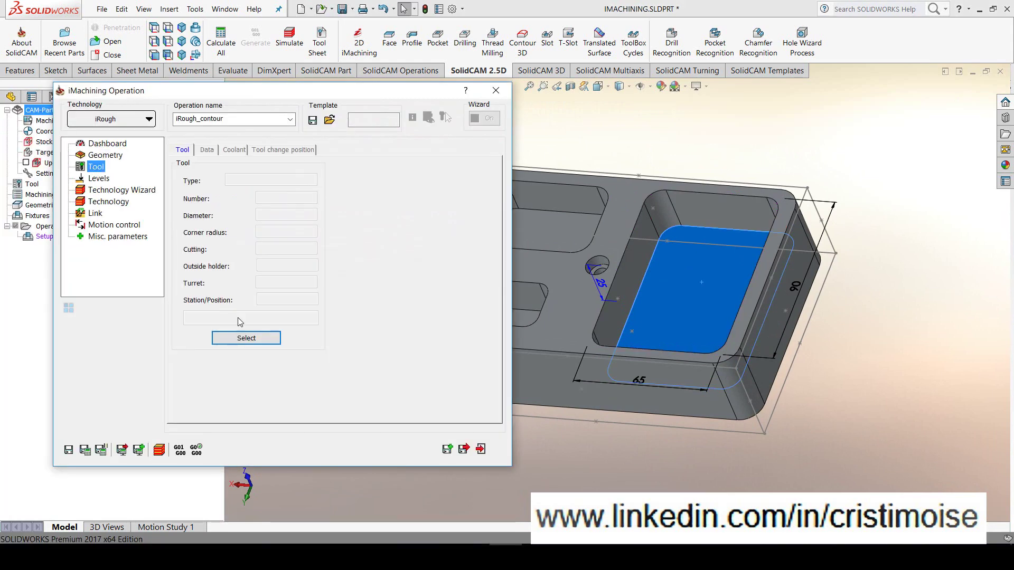
Add a new 12 mm two-flute end mill (80 total, 24 cutting length) to the operation
left_click(256, 341)
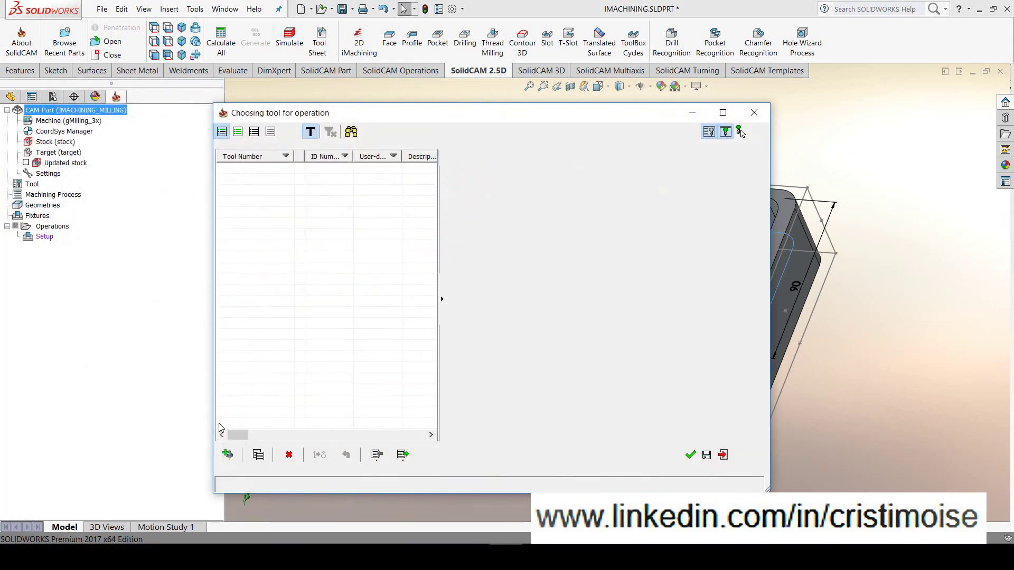
left_click(228, 454)
left_click(452, 202)
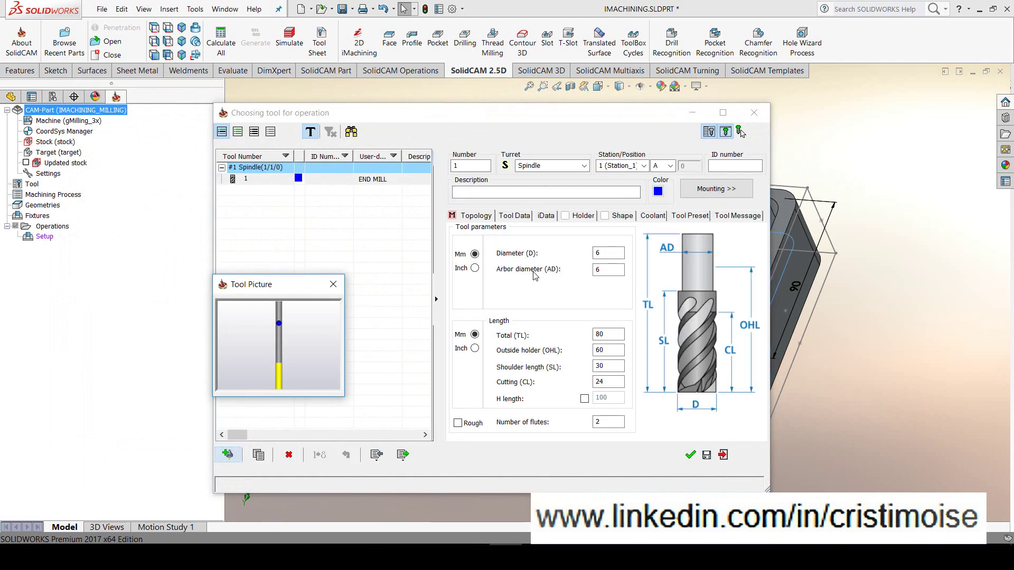
double_click(607, 253)
type("1")
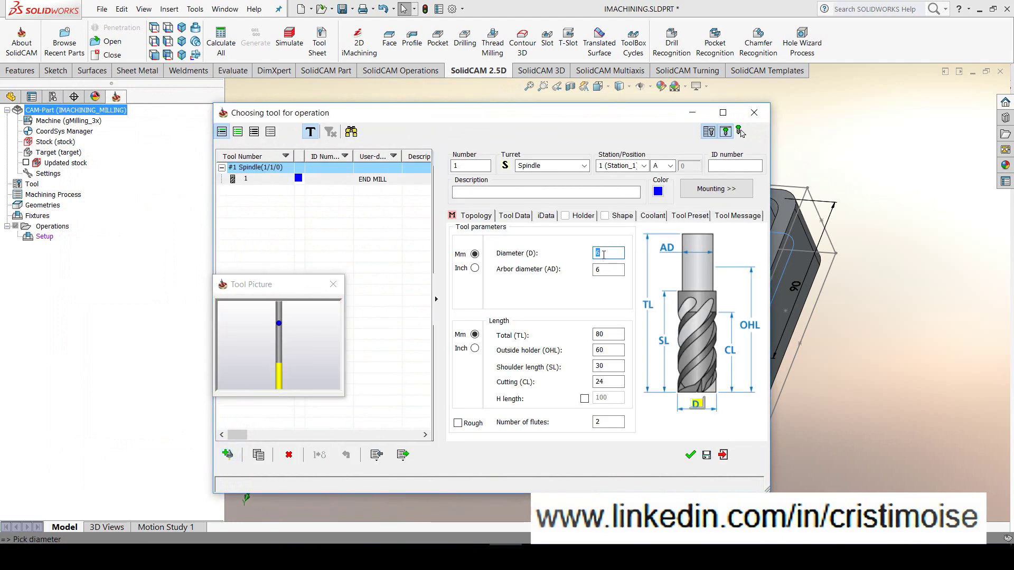
type("2")
key("Tab")
left_click(606, 335)
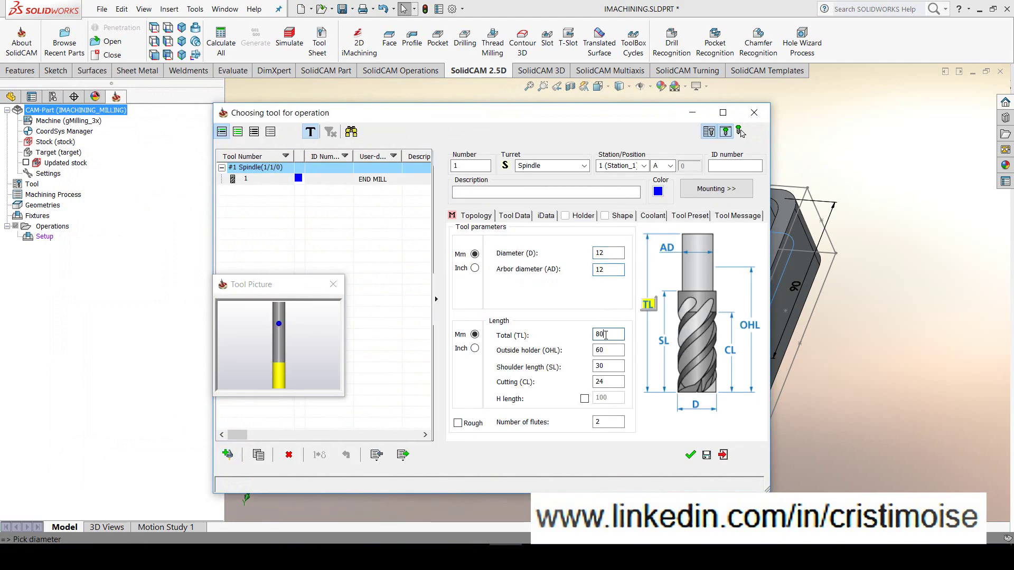
left_click(608, 350)
left_click(609, 366)
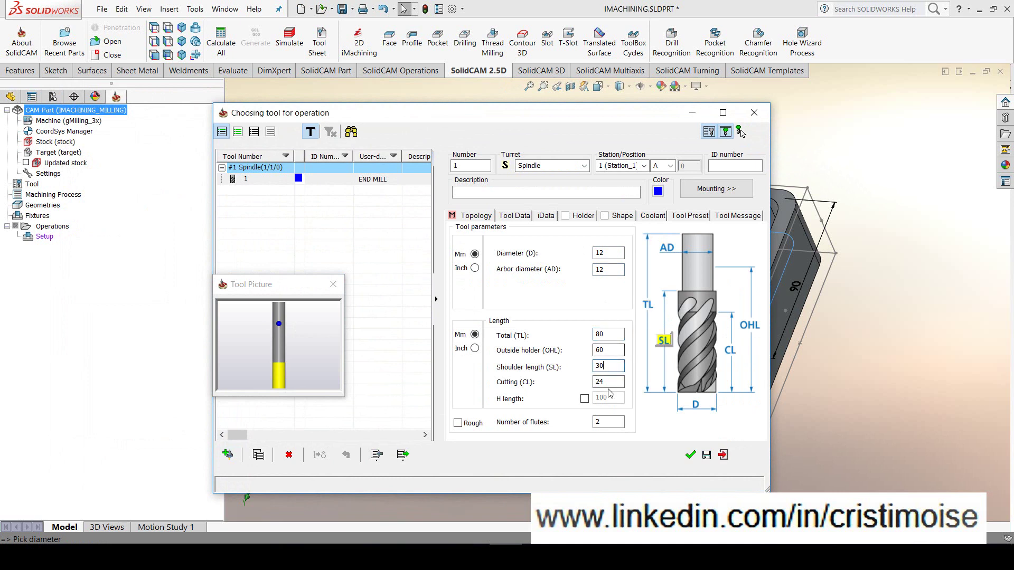
left_click(609, 383)
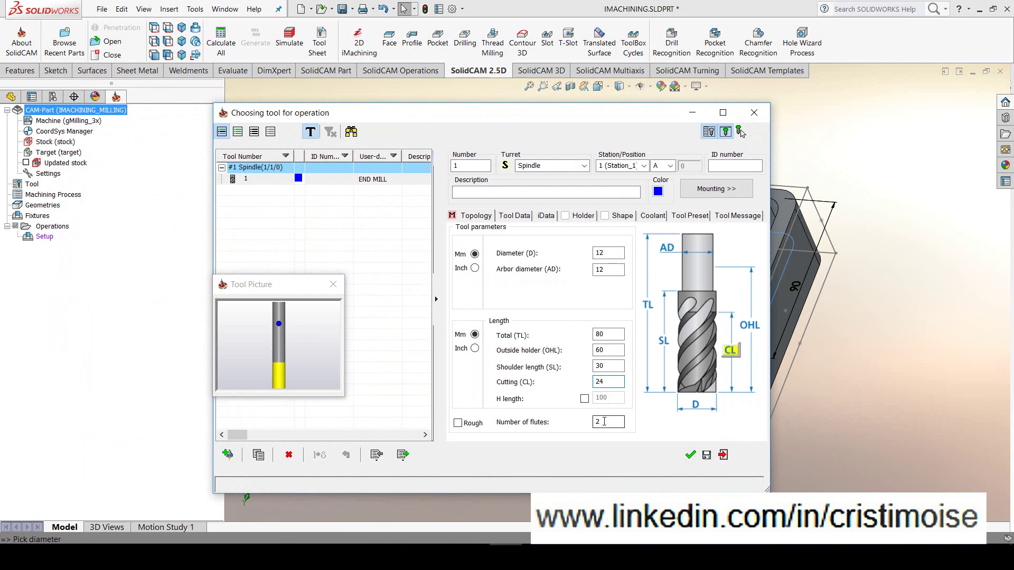
left_click(690, 454)
left_click(97, 179)
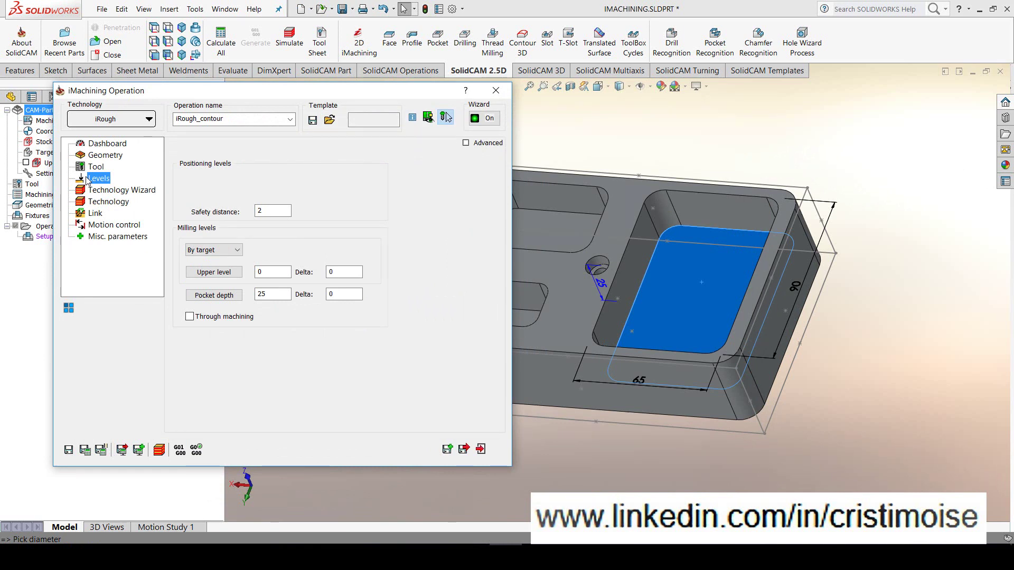
Check the Technology Wizard cutting conditions at machining level 3, then view the Dashboard
left_click(109, 193)
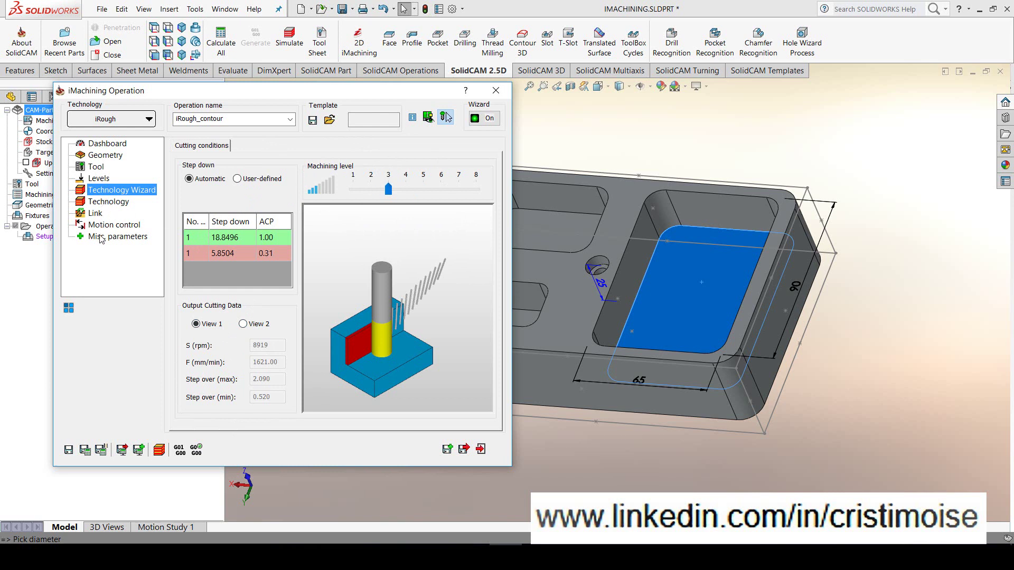
left_click(105, 180)
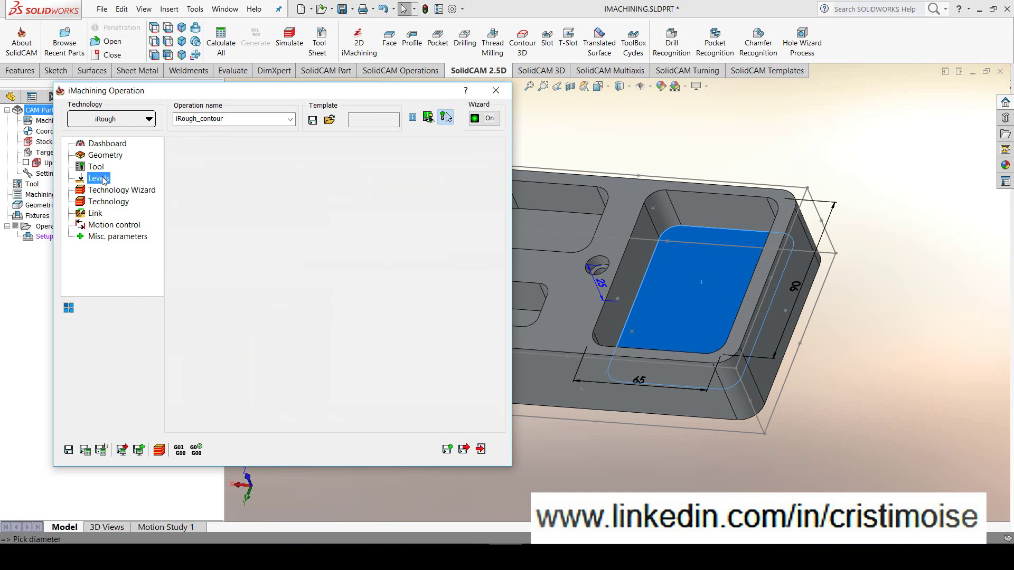
left_click(106, 143)
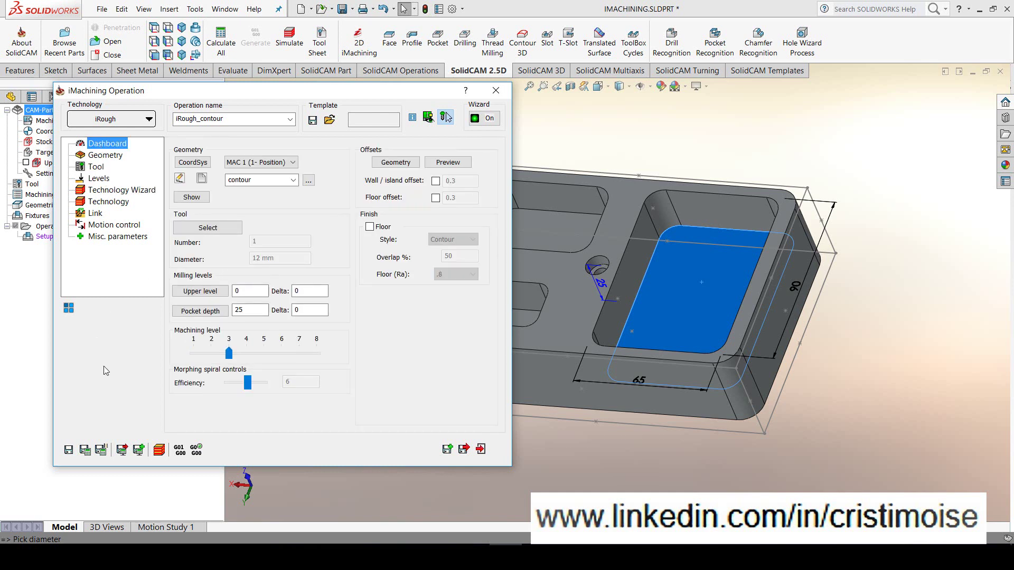
mouse_move(298, 310)
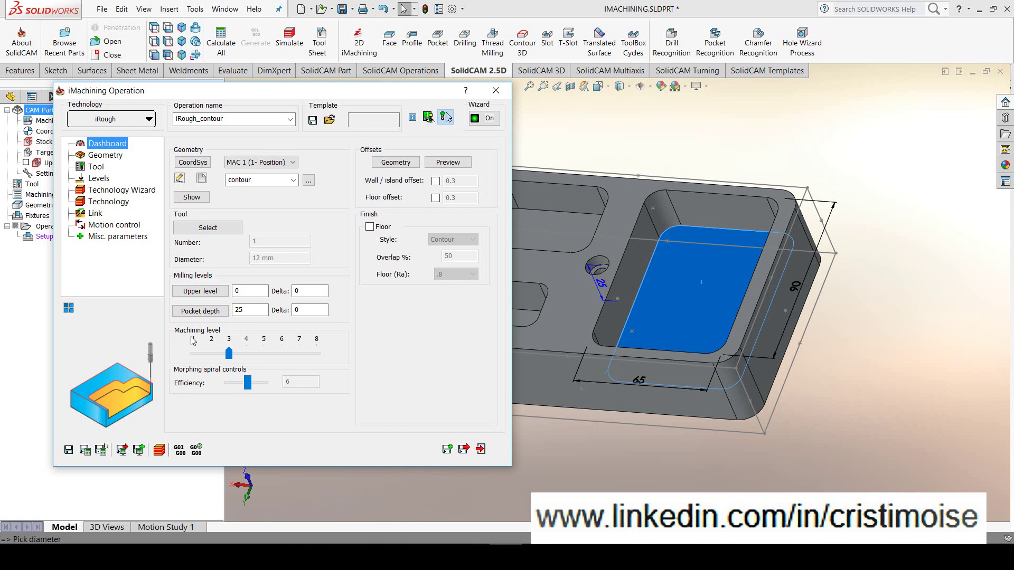
Save and calculate iRough_contour, accepting the depth warning
left_click(86, 453)
left_click(348, 167)
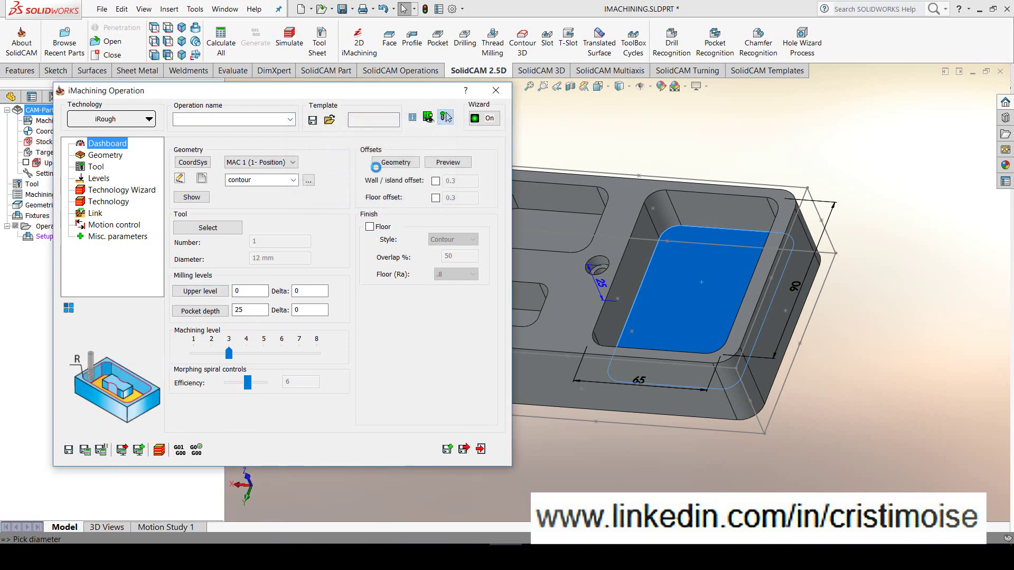
left_click(463, 449)
left_click(348, 168)
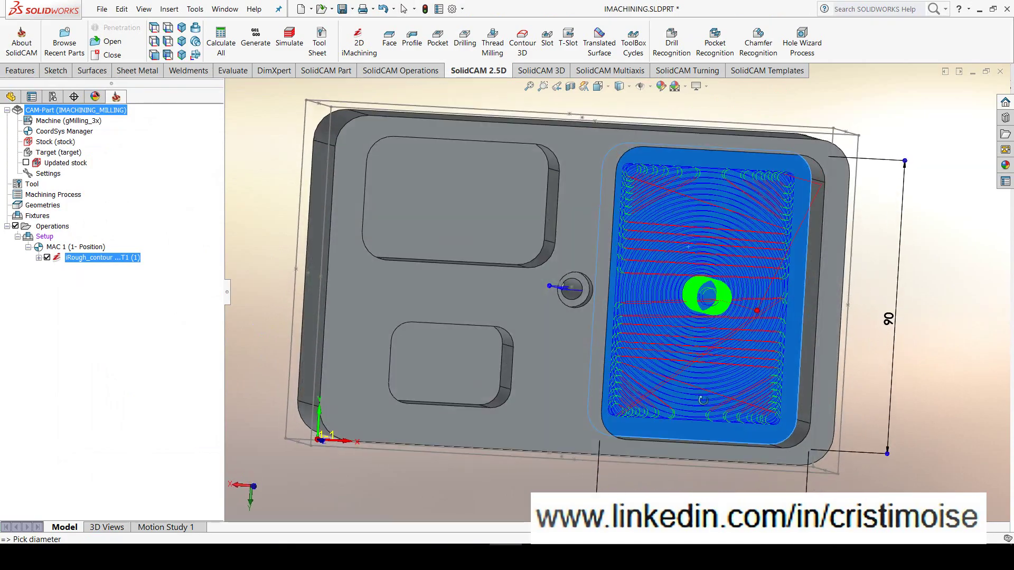
Zoom and orbit to inspect the spiral toolpath filling the 65 × 90 pocket
scroll(651, 169, "down", 5)
key("ctrl+5")
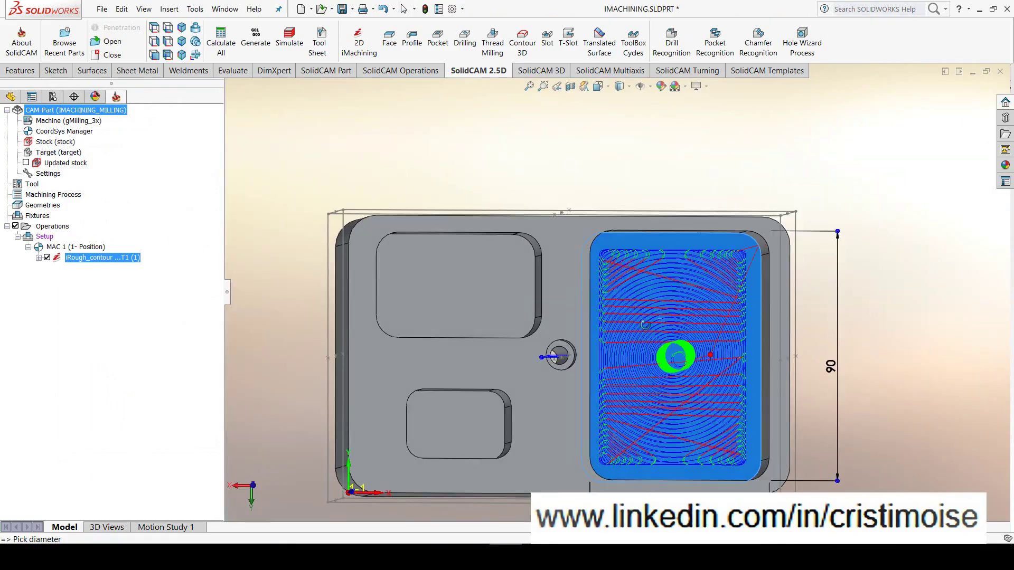
middle_click_drag(643, 324, 625, 349)
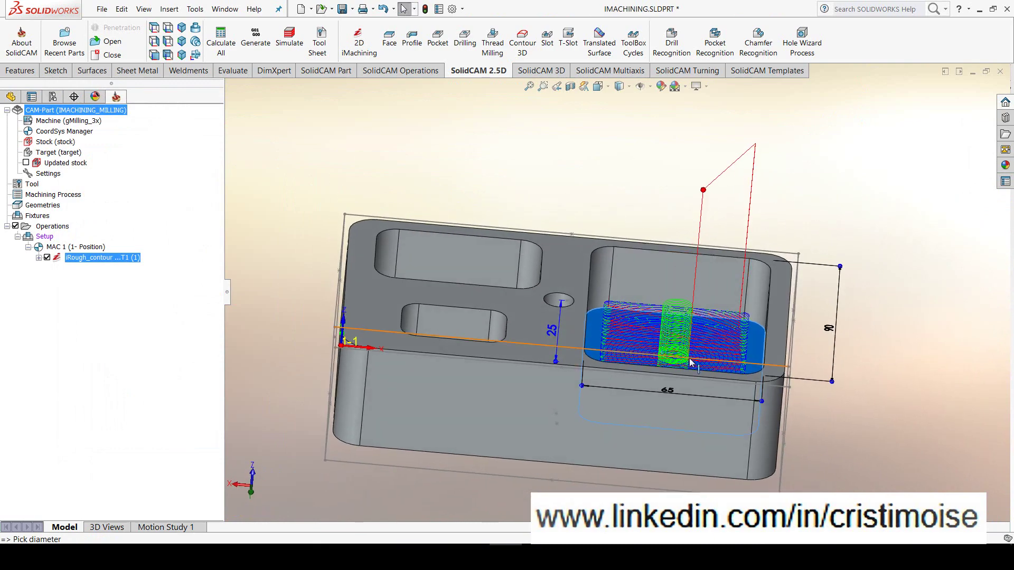
scroll(625, 350, "down", 8)
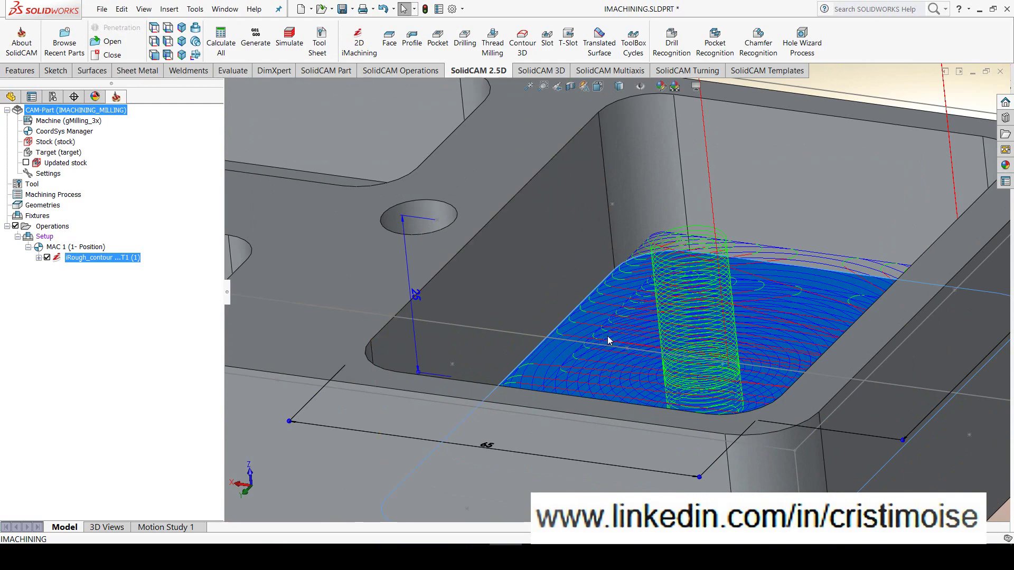
scroll(619, 325, "up", 3)
middle_click_drag(618, 324, 733, 393)
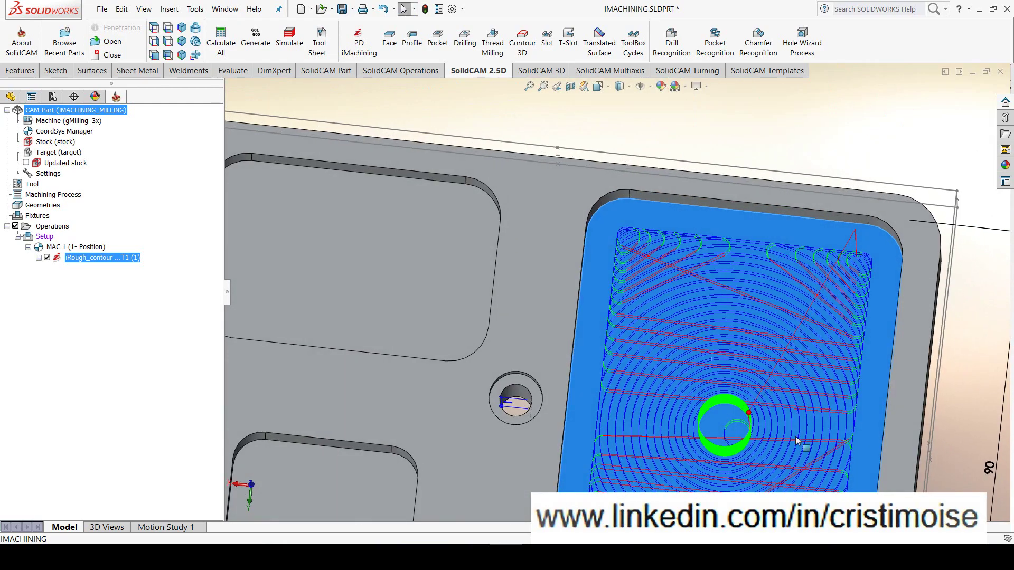
scroll(743, 401, "up", 2)
mouse_move(624, 420)
middle_mouse_down()
mouse_move(628, 374)
mouse_move(631, 417)
mouse_move(624, 402)
middle_mouse_up()
Run a slowed SolidVerify simulation of iRough_contour until the pocket is cut (0:06:20)
right_click(127, 258)
left_click(174, 196)
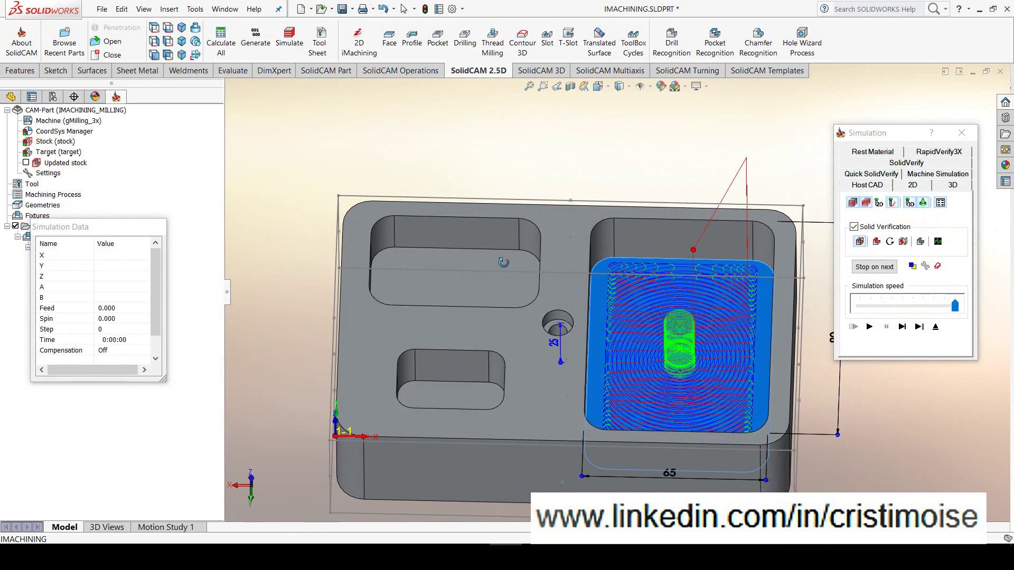
left_click_drag(955, 306, 923, 306)
left_click(897, 162)
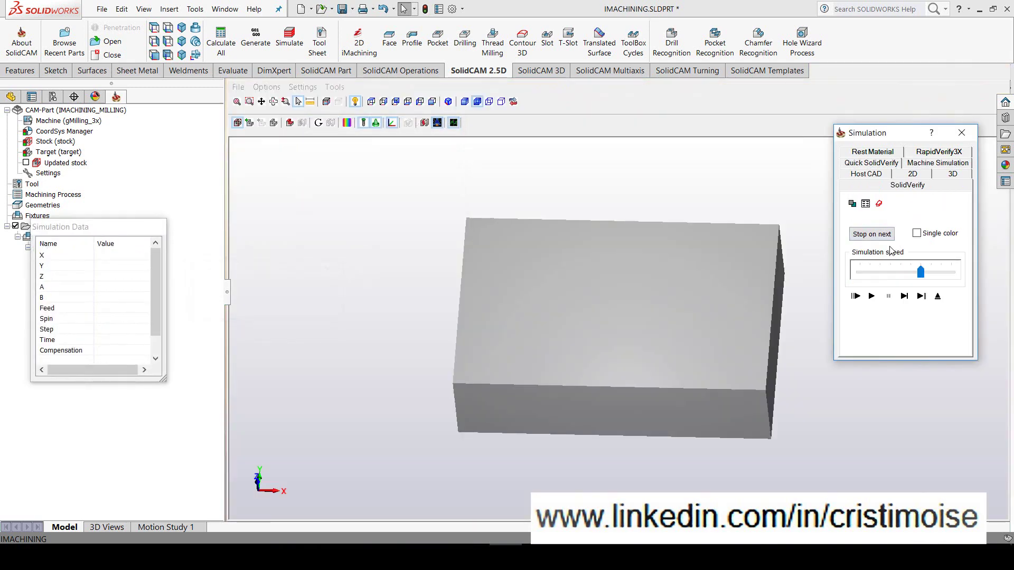
left_click(872, 297)
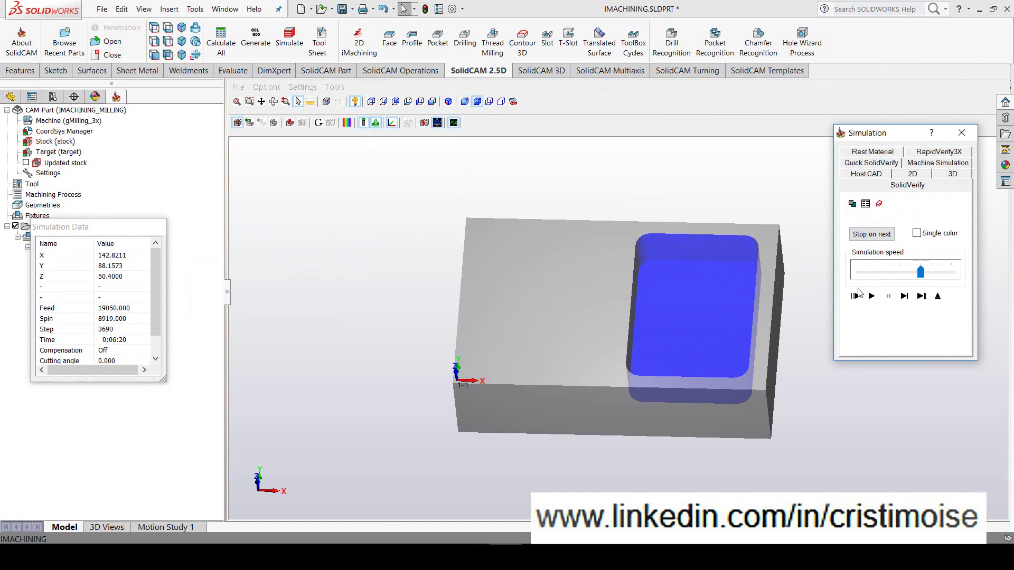
left_click(855, 297)
left_click_drag(921, 272, 900, 272)
left_click(894, 299)
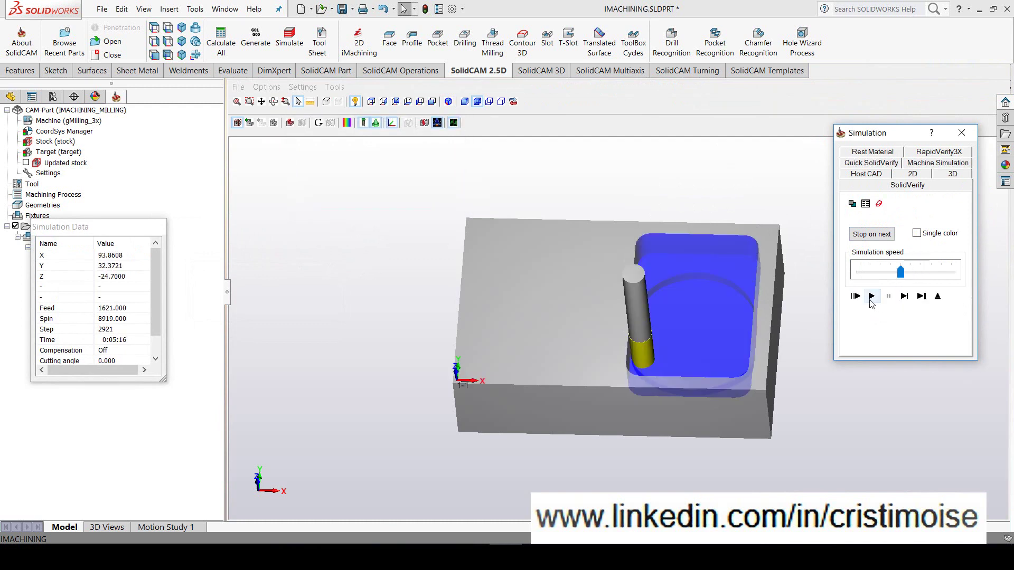
left_click(871, 299)
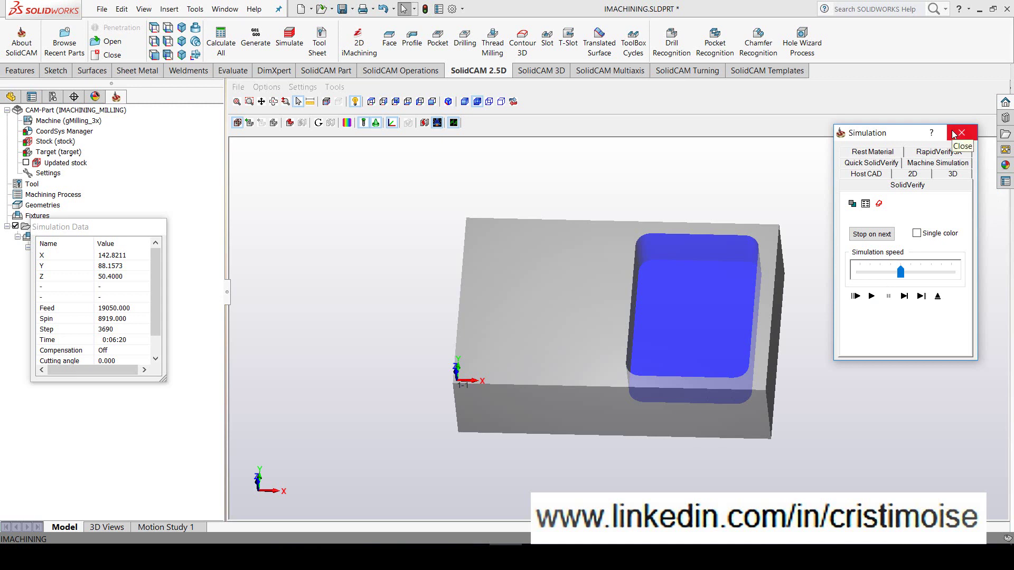
Close the simulation, then zoom and orbit to view the spiral toolpath in the large pocket
left_click(953, 134)
scroll(639, 295, "down", 5)
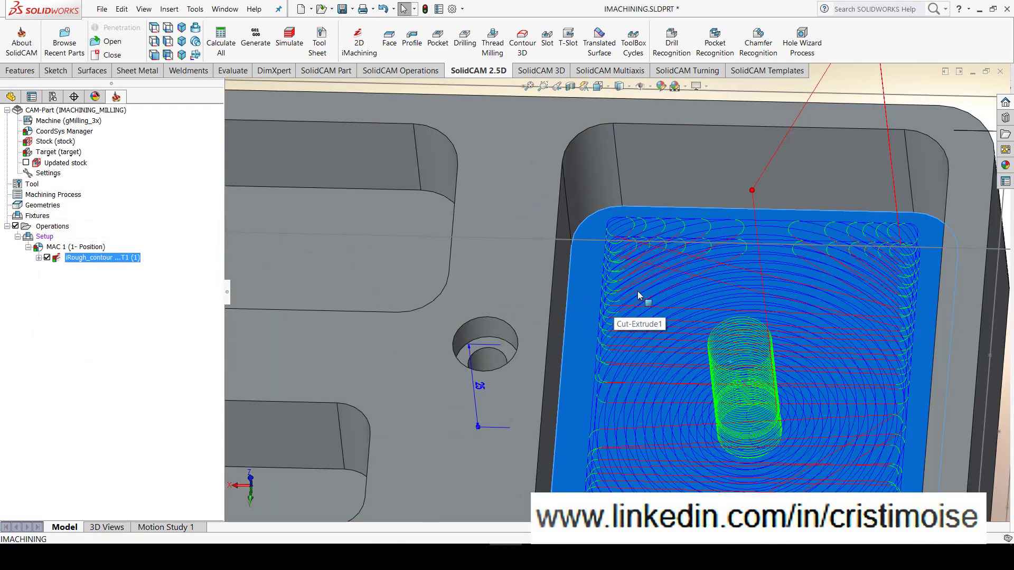
scroll(639, 296, "down", 3)
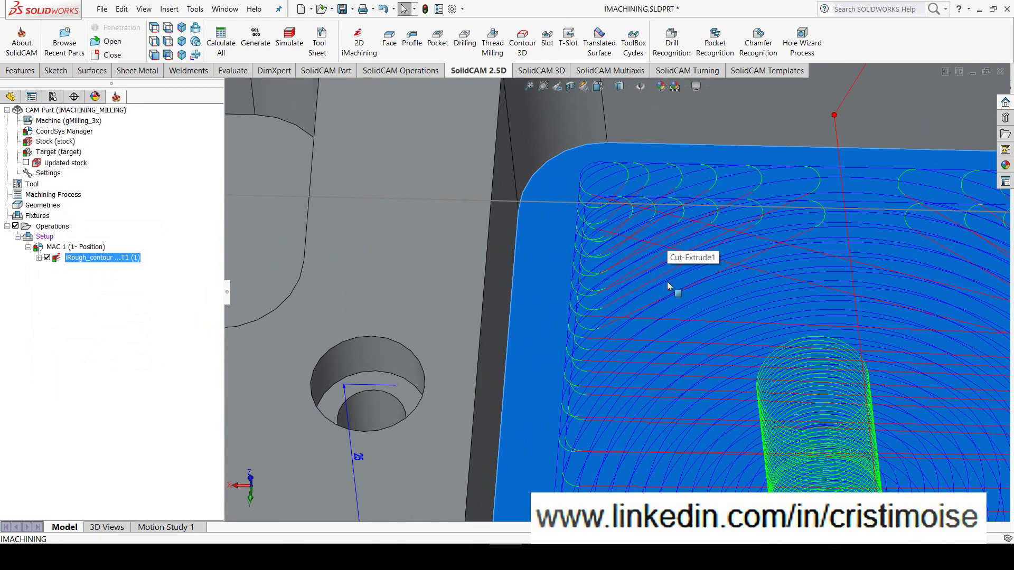
middle_click_drag(664, 300, 655, 255)
key("Escape")
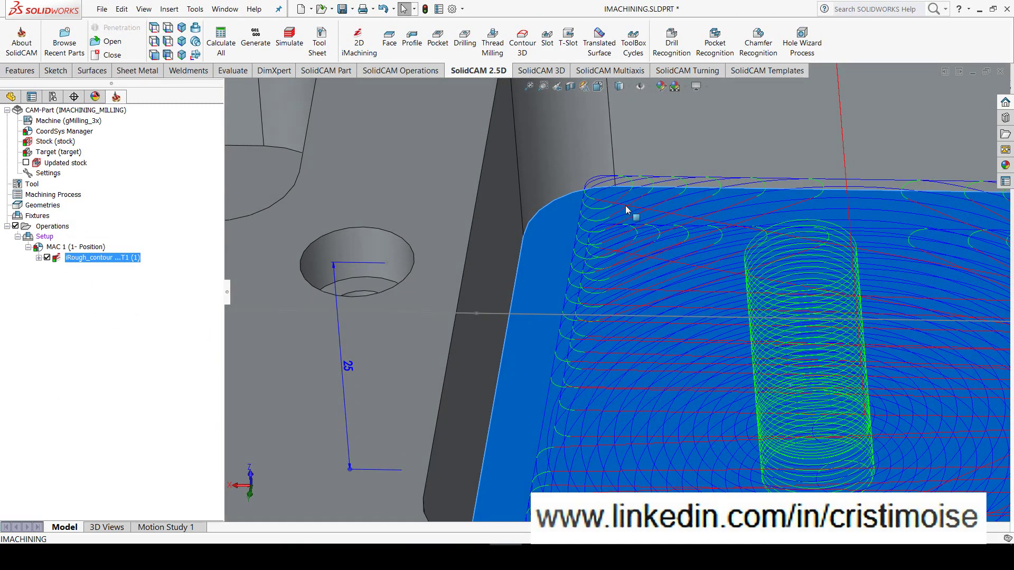
scroll(616, 208, "down", 5)
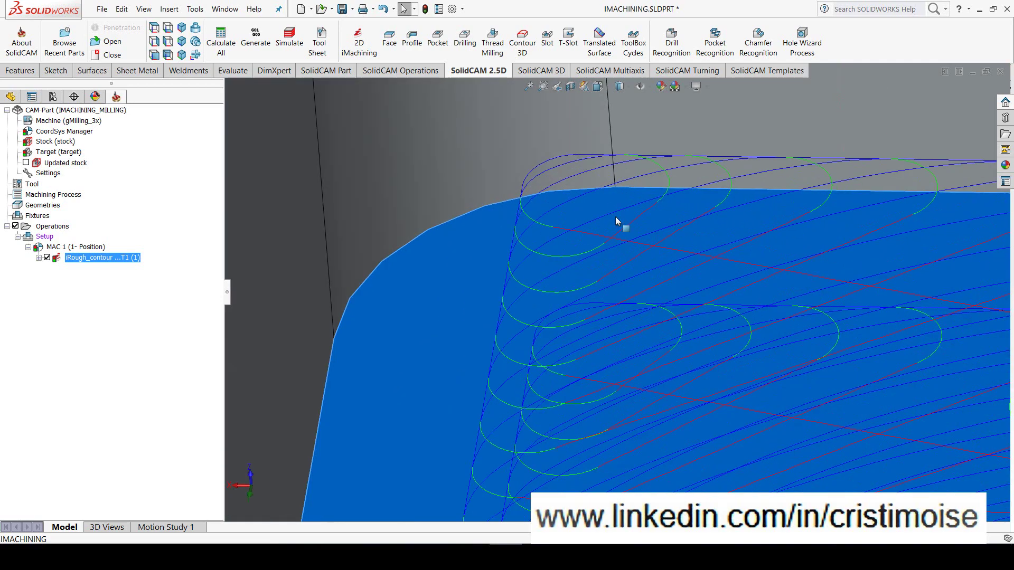
scroll(633, 235, "up", 2)
scroll(620, 226, "up", 5)
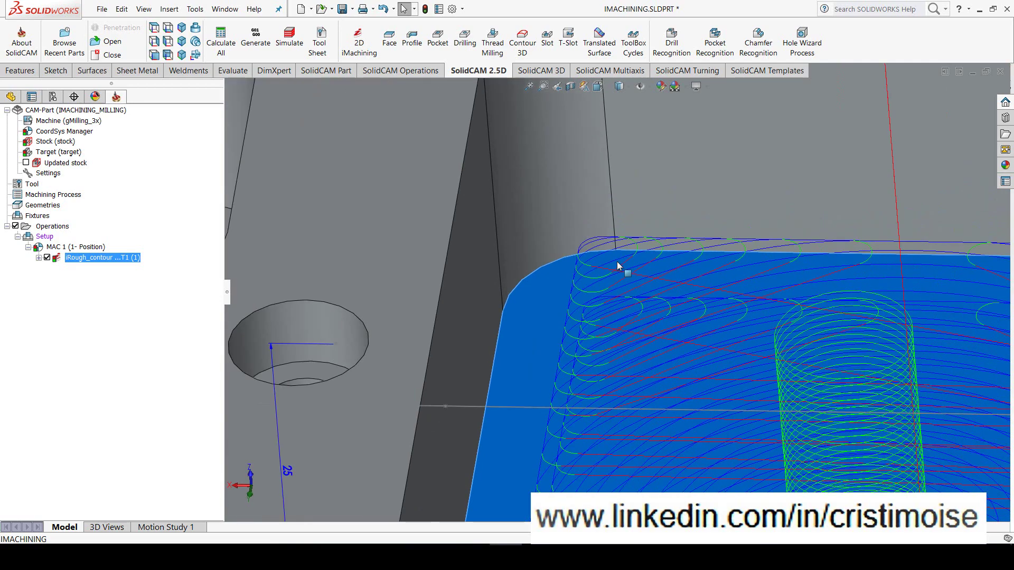
scroll(630, 281, "up", 3)
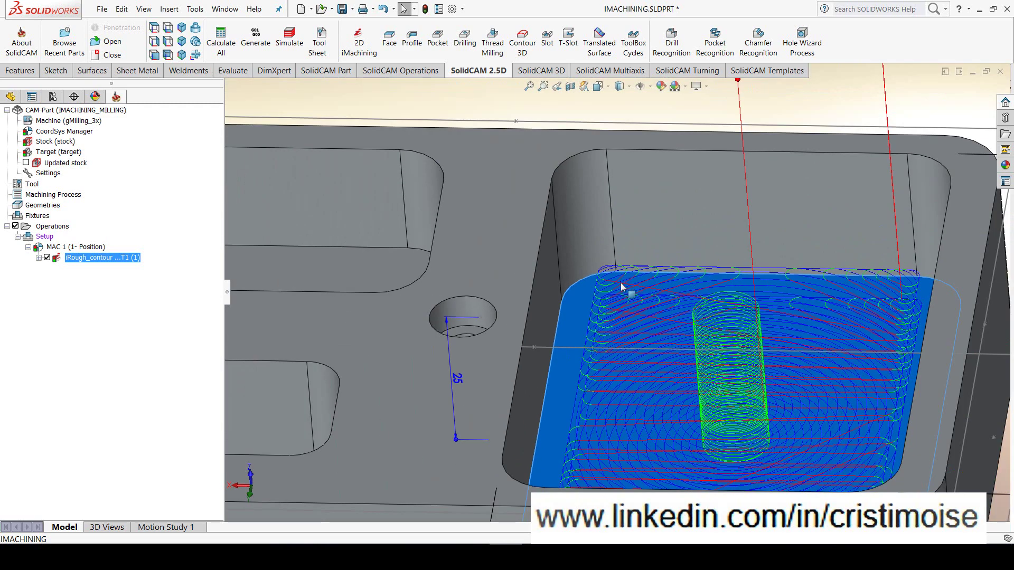
Edit iRough_contour's link settings to a Z clearance of 5 and save, accepting the depth warning
right_click(81, 260)
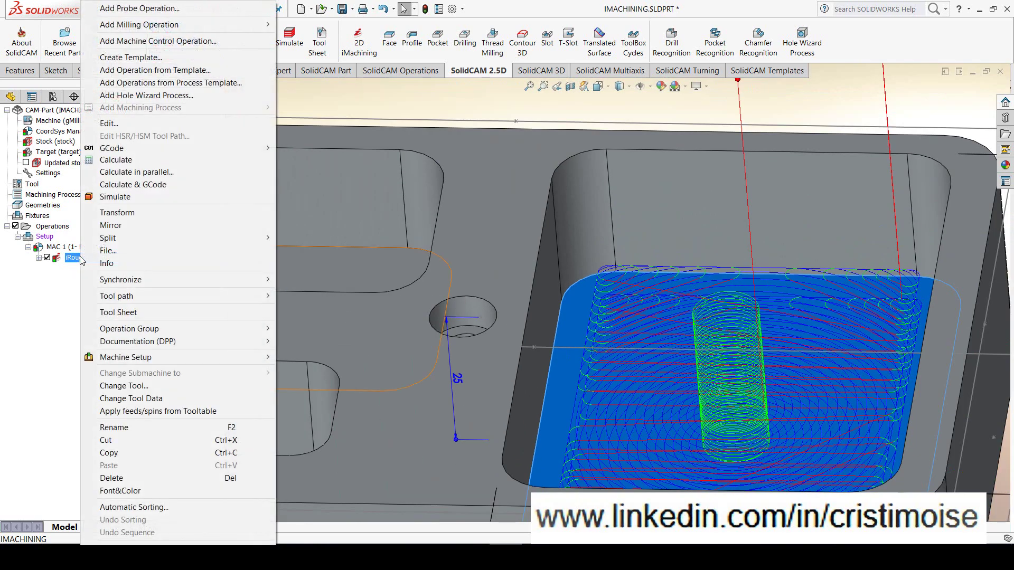
left_click(128, 124)
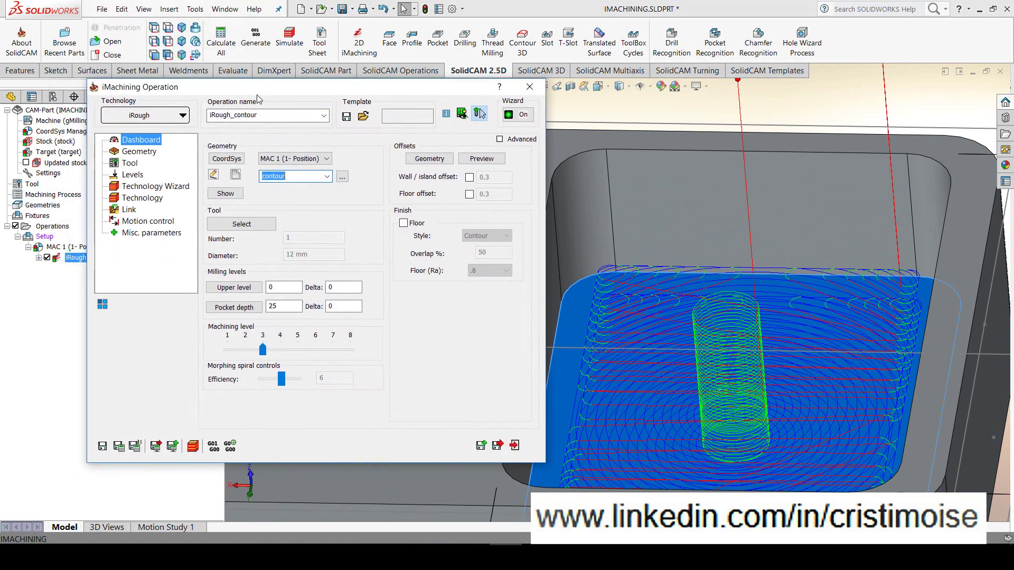
left_click(139, 222)
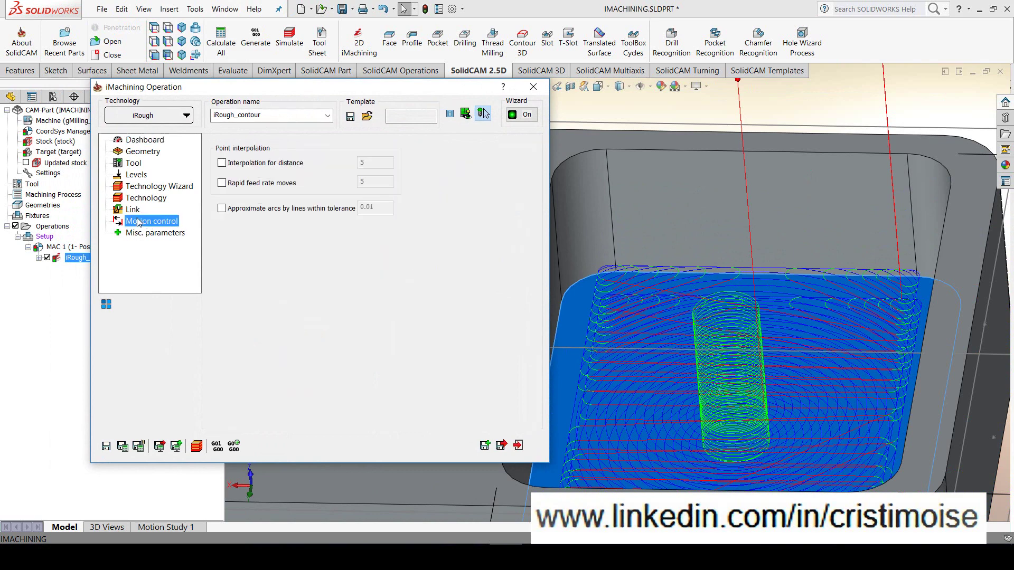
left_click(133, 210)
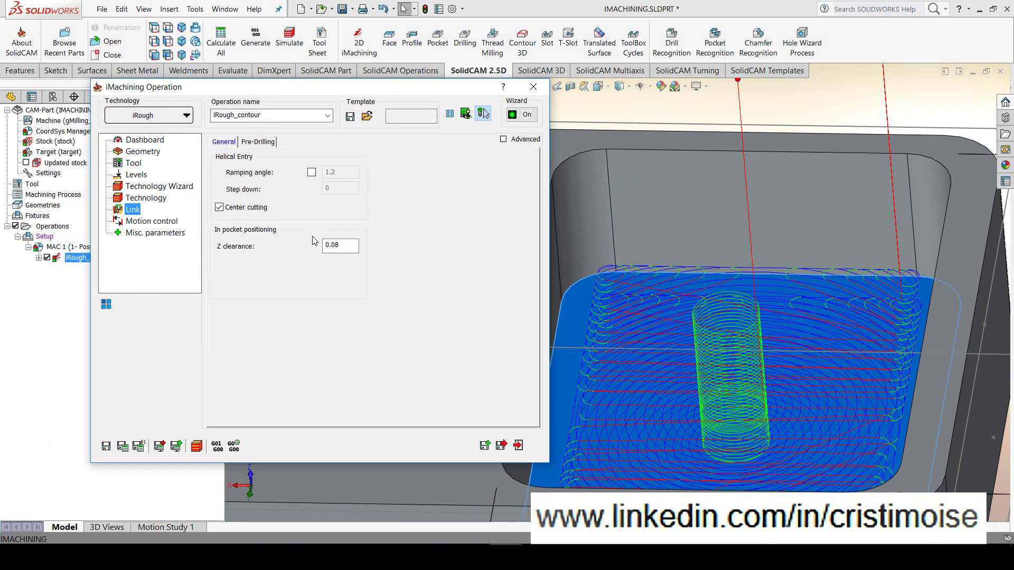
mouse_move(359, 246)
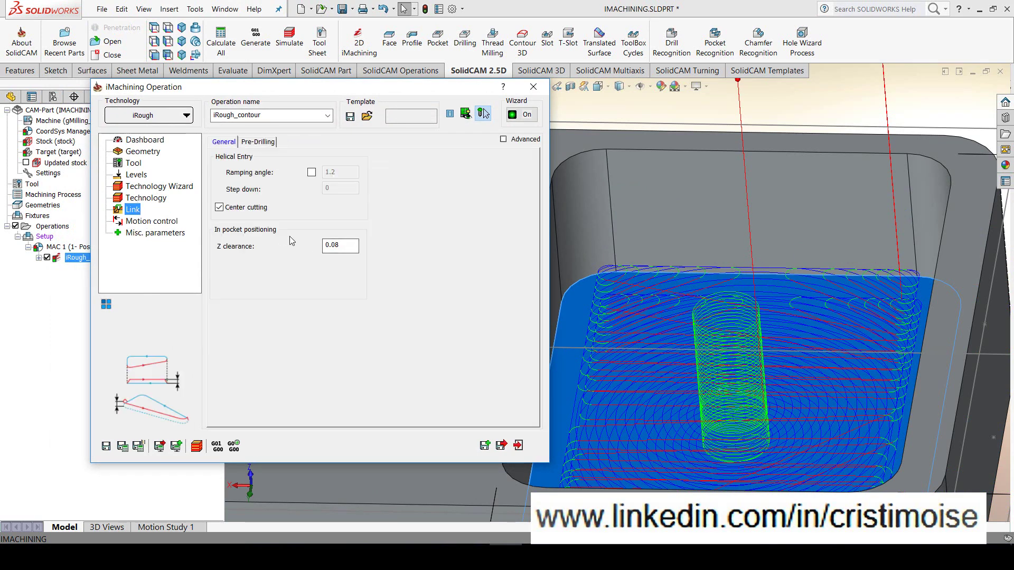
key("Tab")
type("5")
left_click(159, 446)
left_click(348, 168)
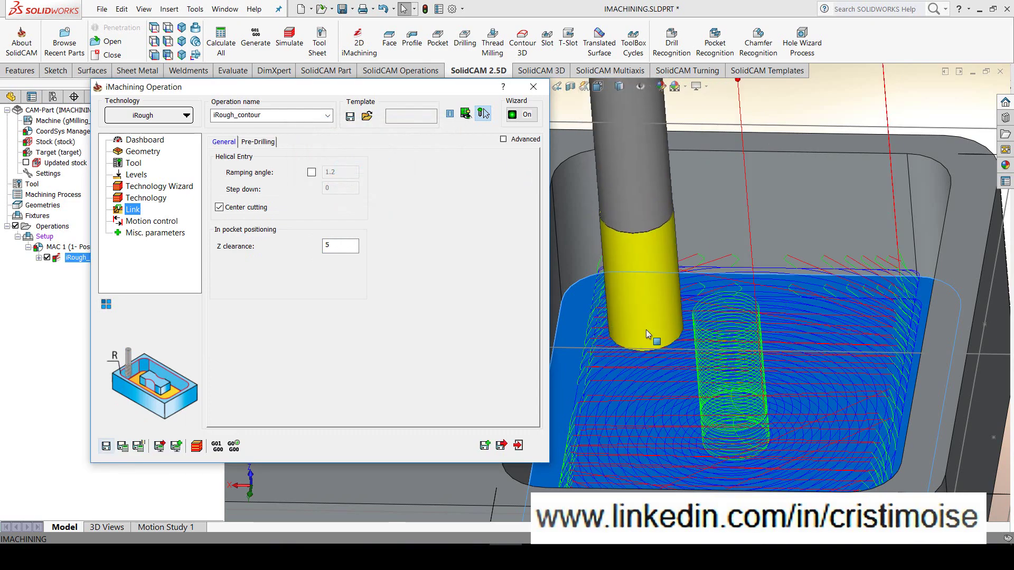
middle_click_drag(647, 331, 673, 262)
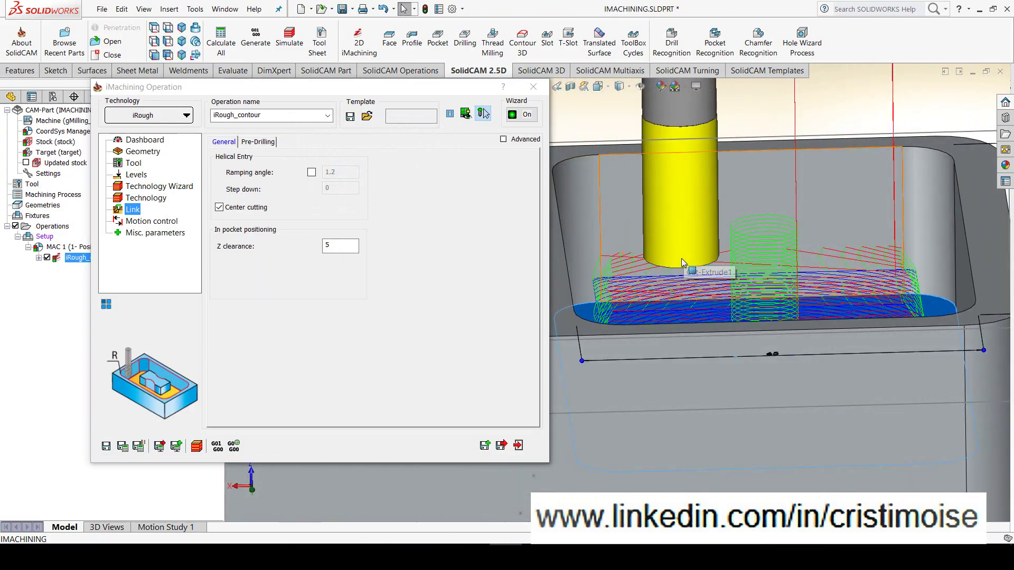
middle_click_drag(681, 263, 683, 338)
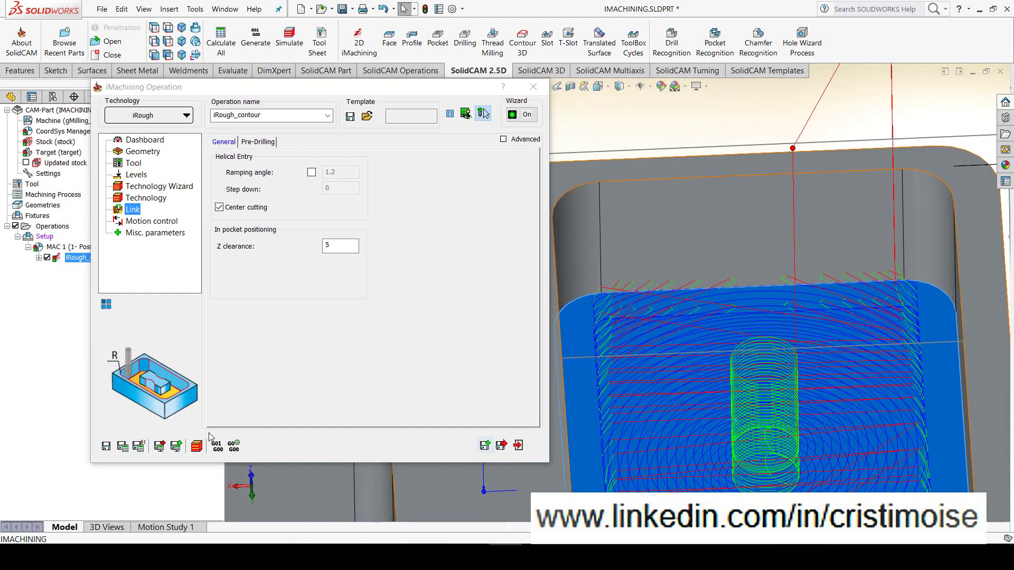
Recalculate the iRough_contour toolpath, accepting the pocket depth below the coordinate system
left_click(122, 448)
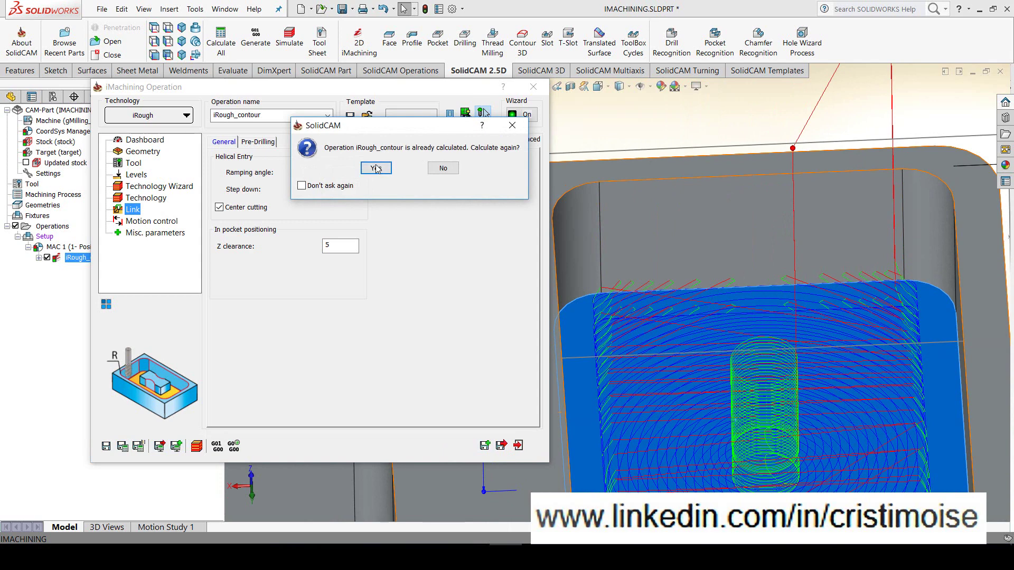
left_click(376, 168)
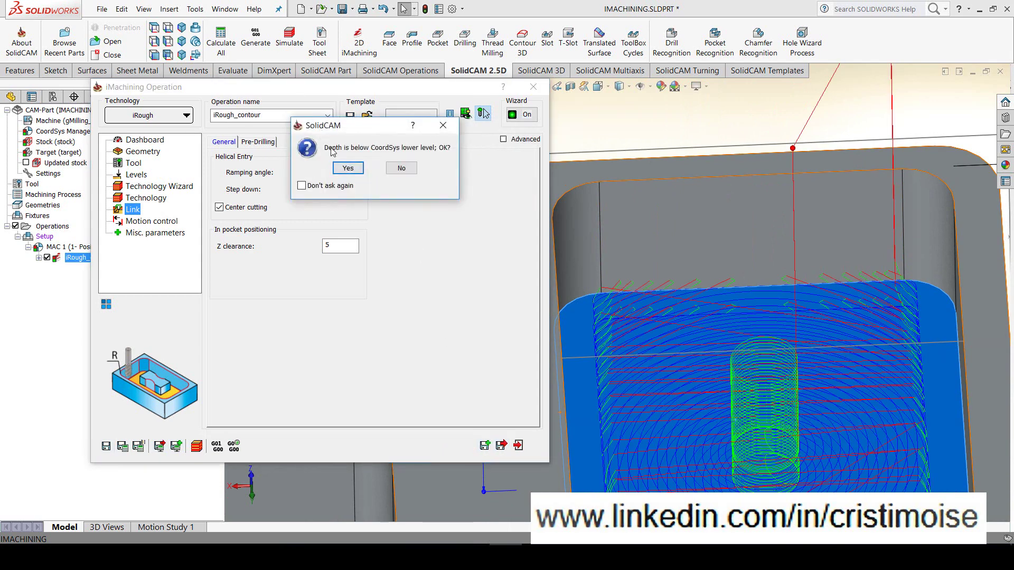
left_click(348, 168)
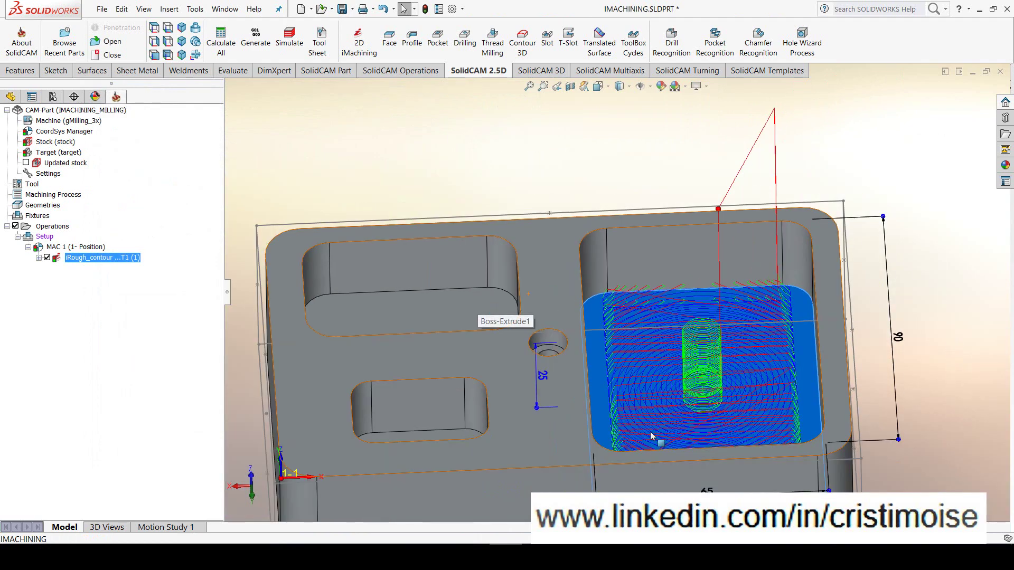
Run the SolidVerify simulation of the pocket roughing and read its 0:06:32 machining time
left_click(290, 42)
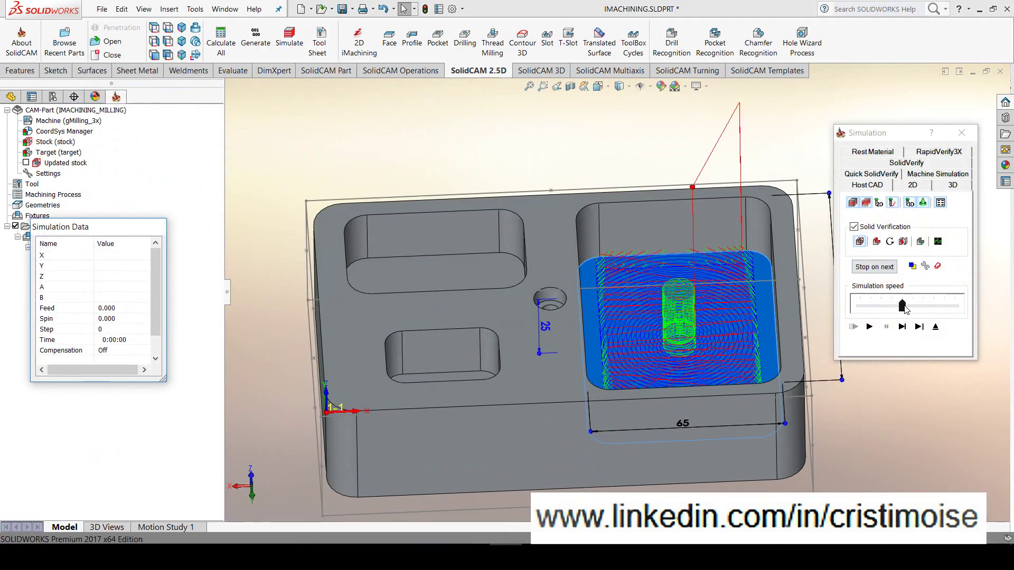
left_click_drag(903, 309, 881, 307)
left_click(906, 162)
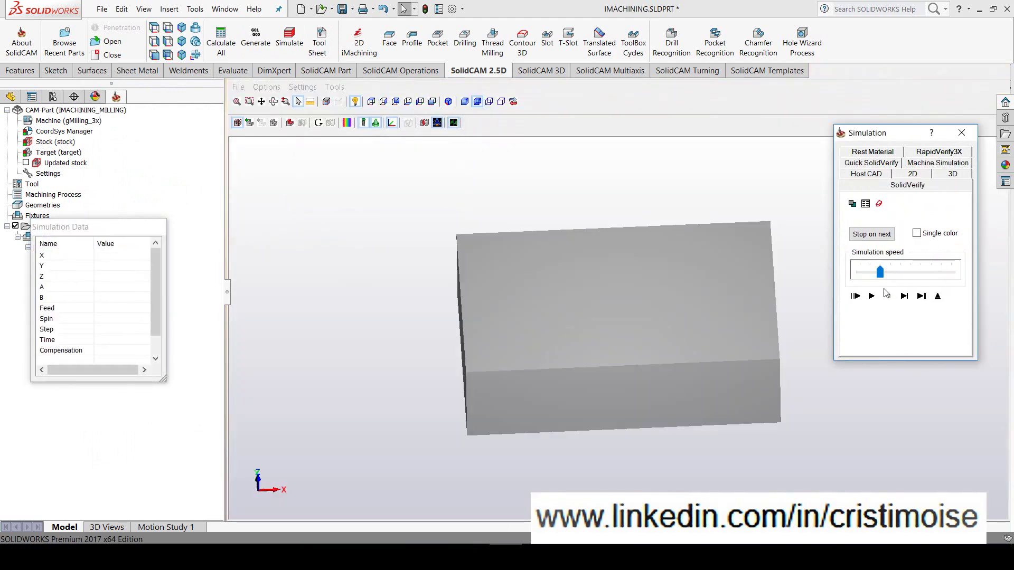
left_click(871, 296)
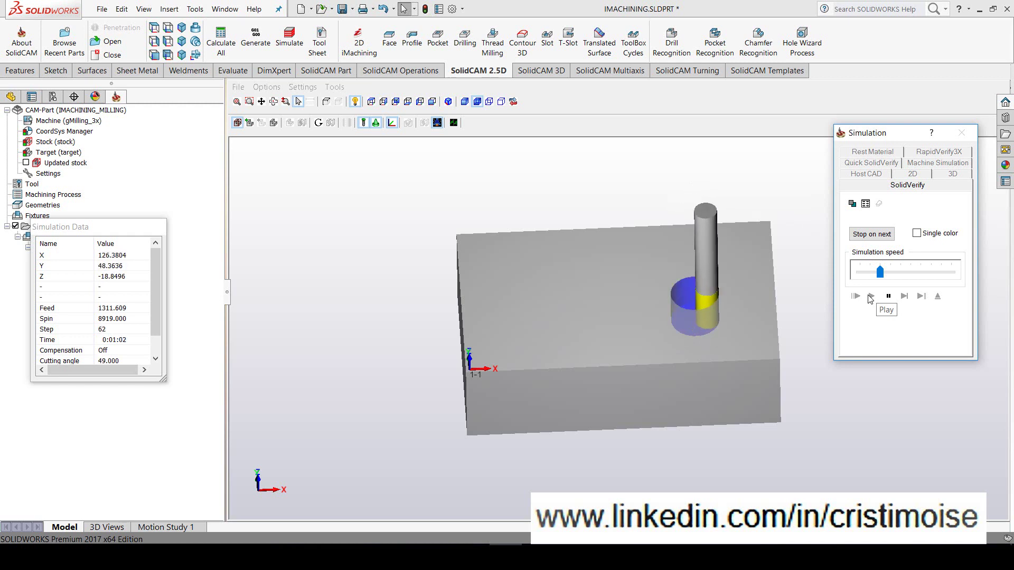
left_click_drag(879, 272, 945, 275)
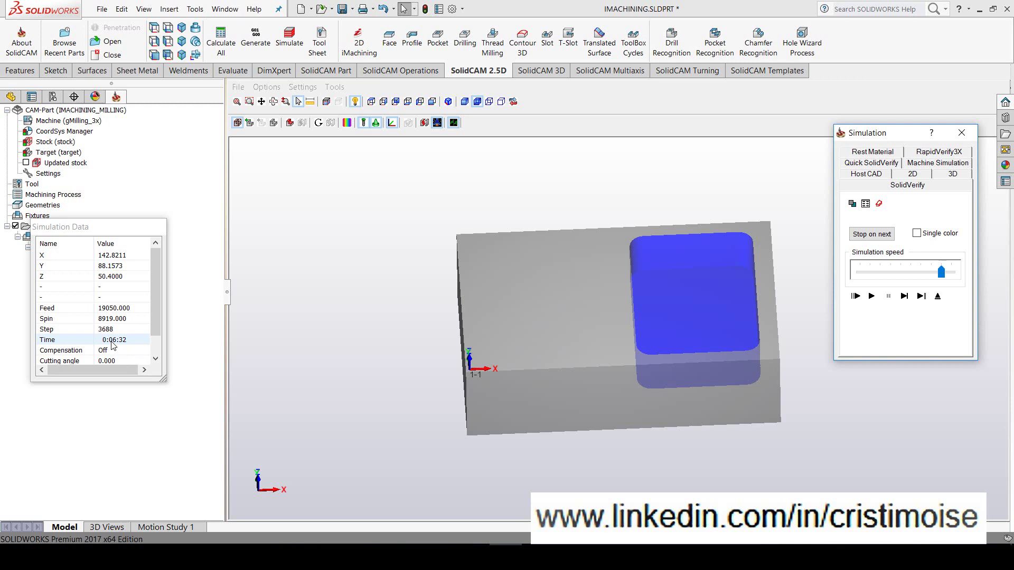
middle_click_drag(686, 373, 662, 365)
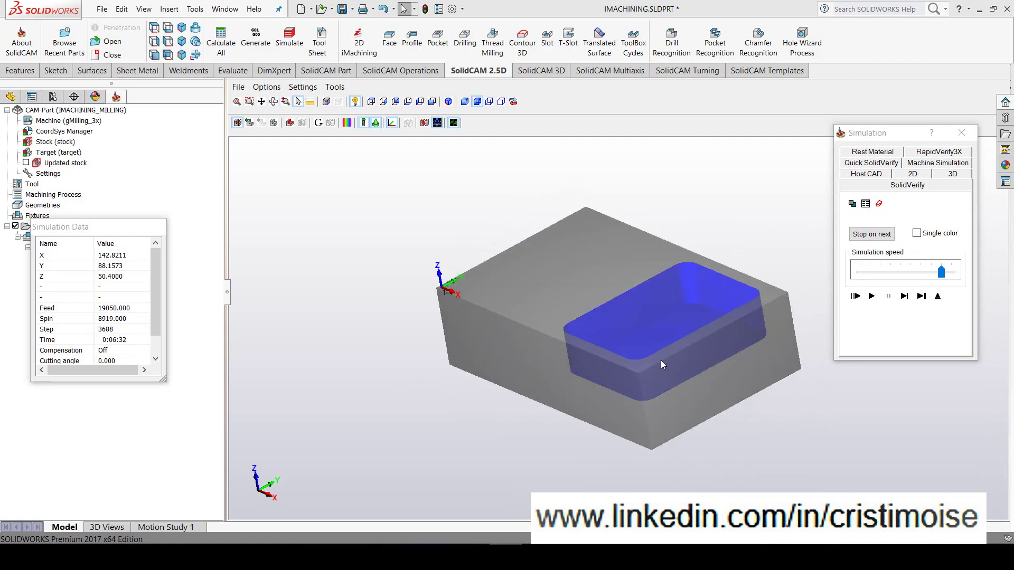
left_click(960, 133)
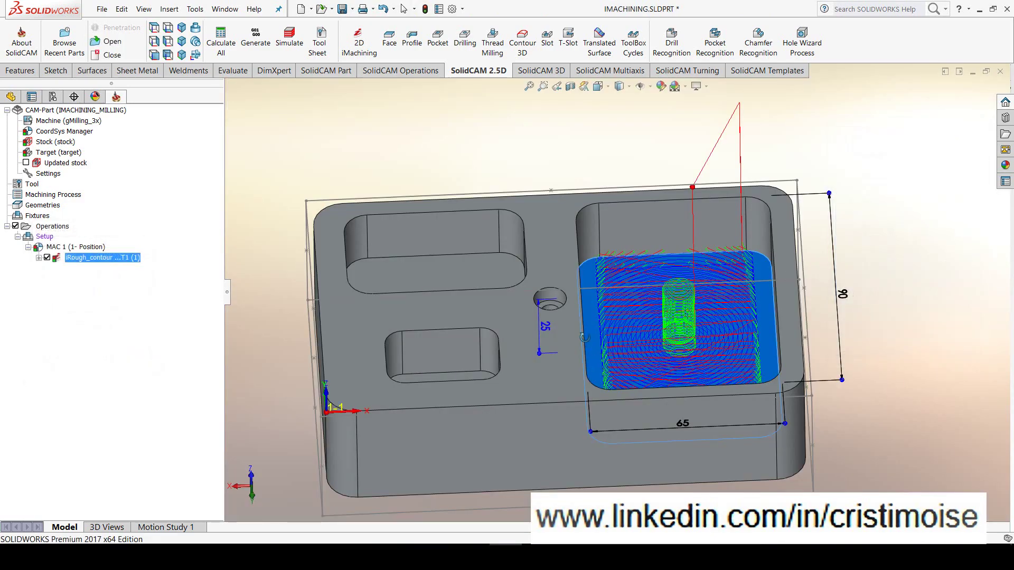
Orbit the part to a front-top view to check the roughed pocket toolpath
middle_click_drag(592, 346, 569, 316)
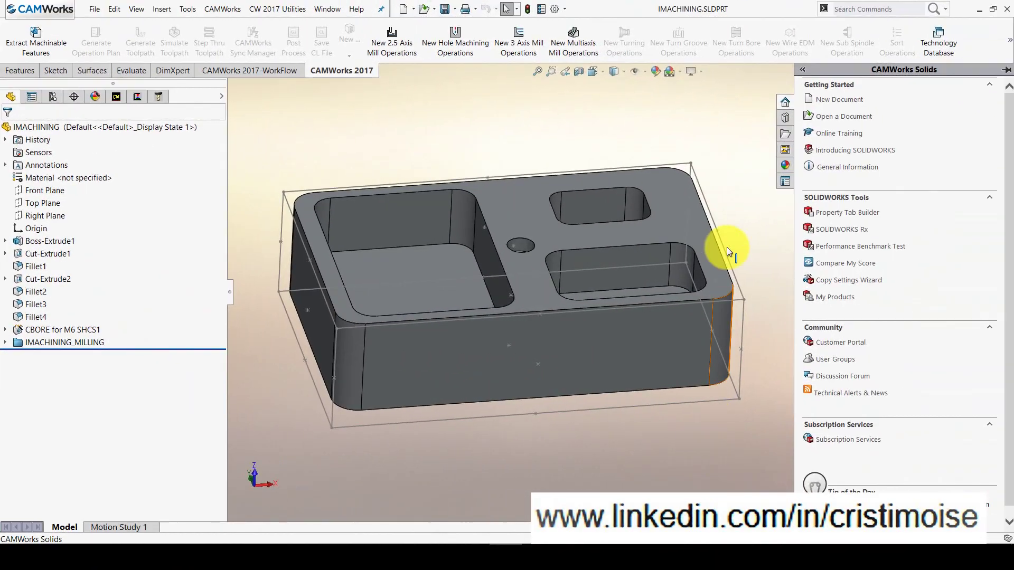
Make Mill - Metric the machine, with Tool Crib 2 (Metric) and the M3Axis-Tutorial post processor
left_click(744, 176)
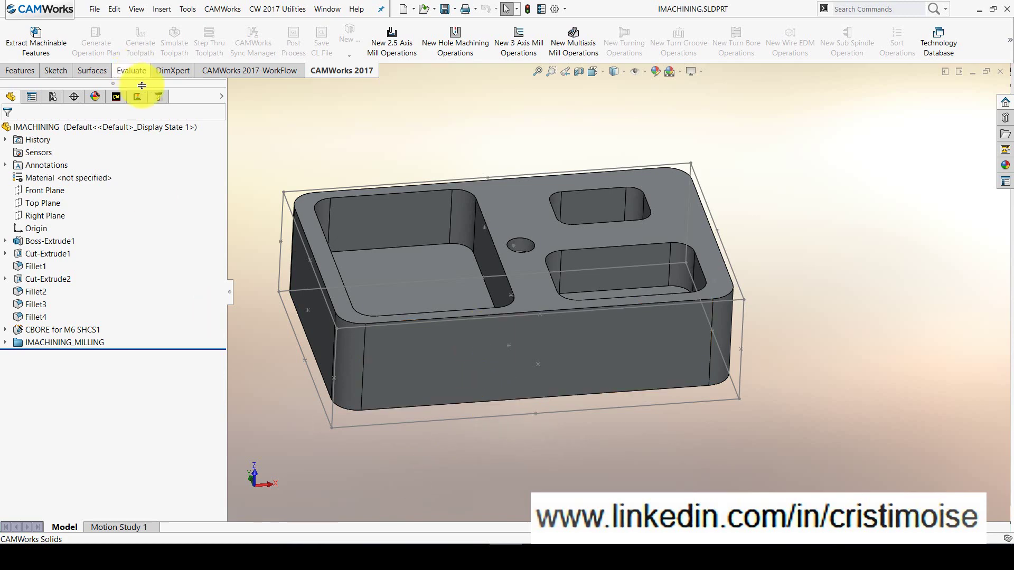
left_click(118, 97)
right_click(87, 132)
left_click(94, 137)
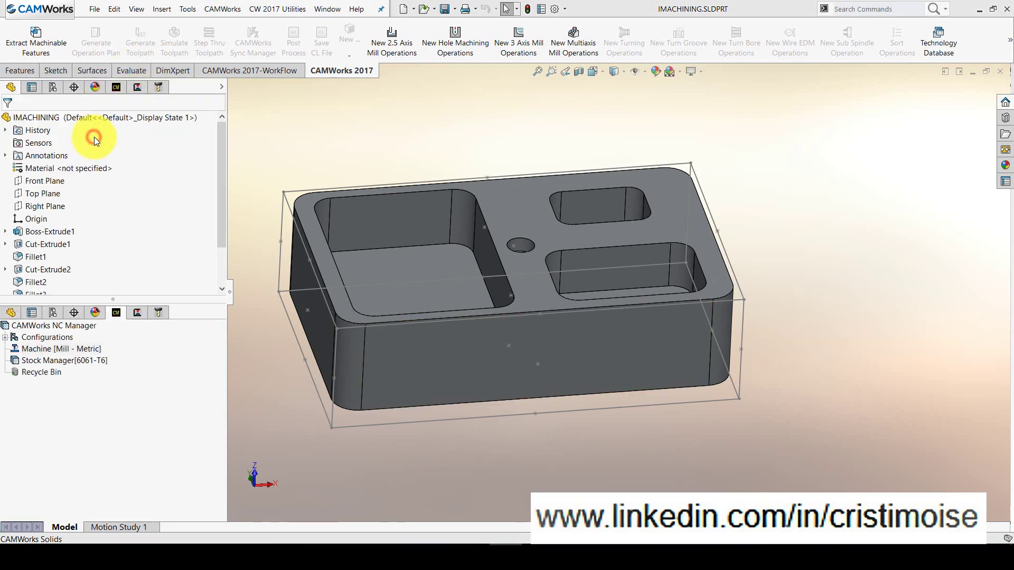
left_click(366, 113)
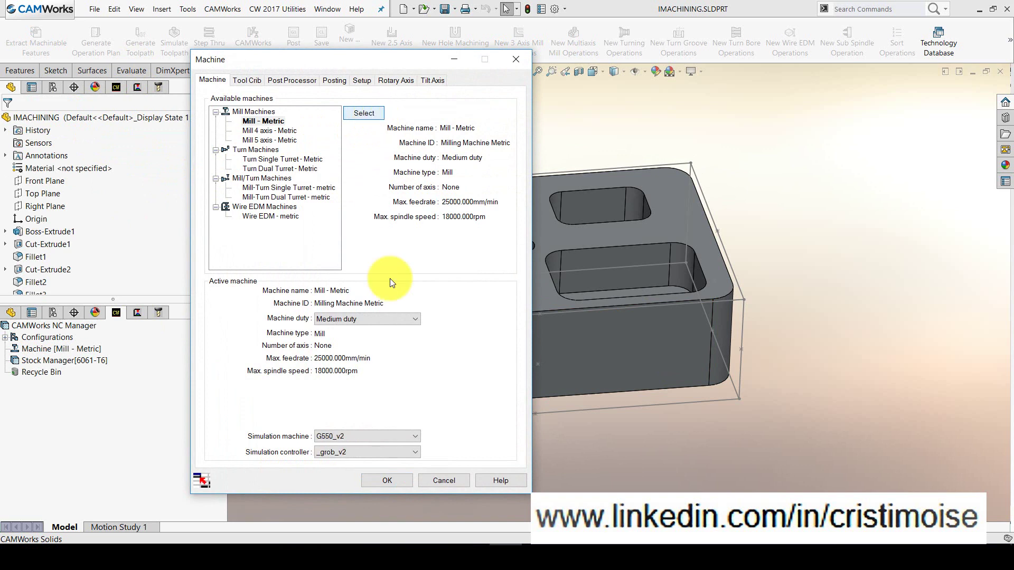
double_click(317, 358)
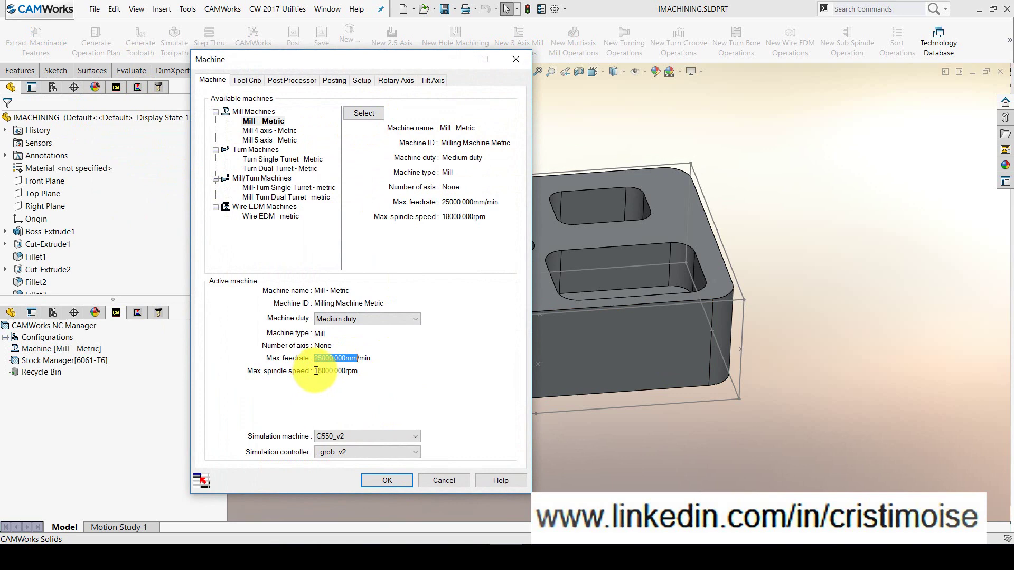
left_click(238, 80)
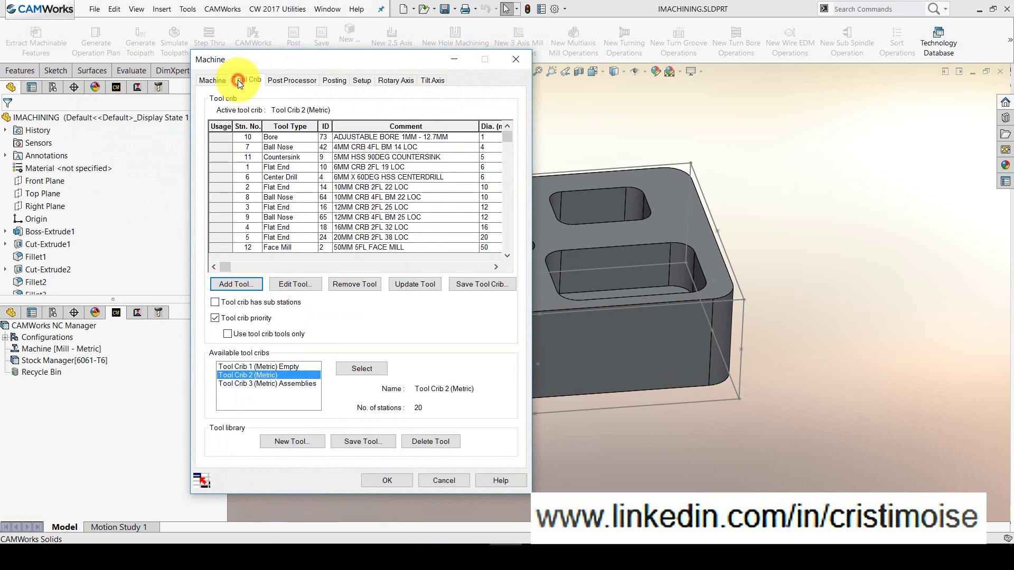
left_click(286, 81)
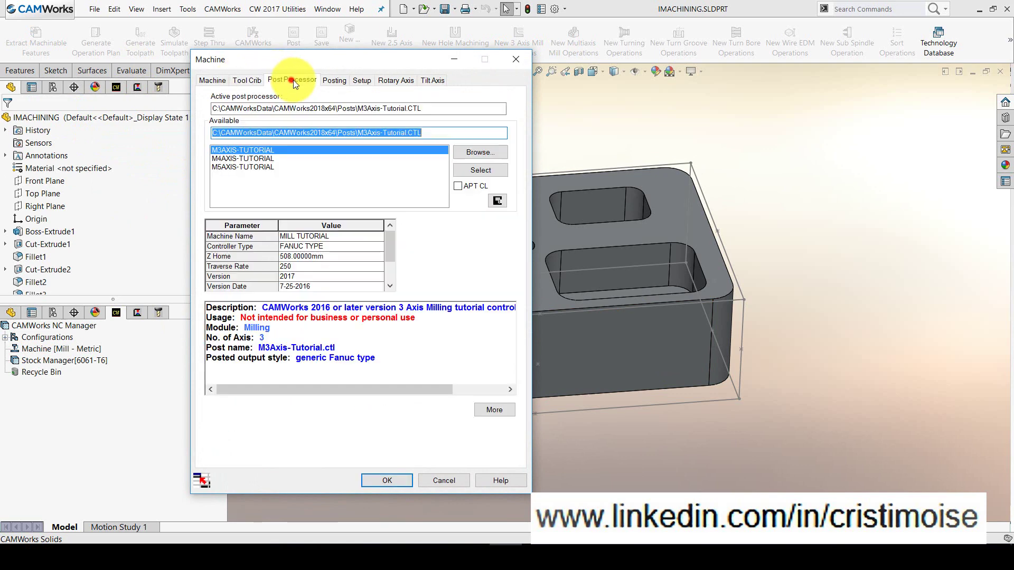
left_click(394, 483)
Confirm the stock material as 6061-T6 aluminium
right_click(82, 146)
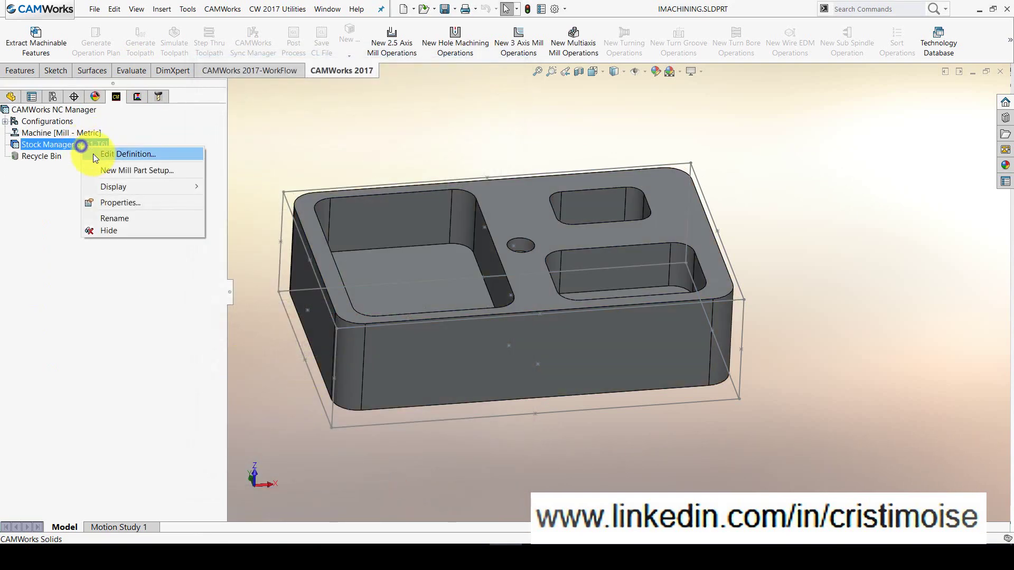
left_click(93, 153)
left_click(38, 178)
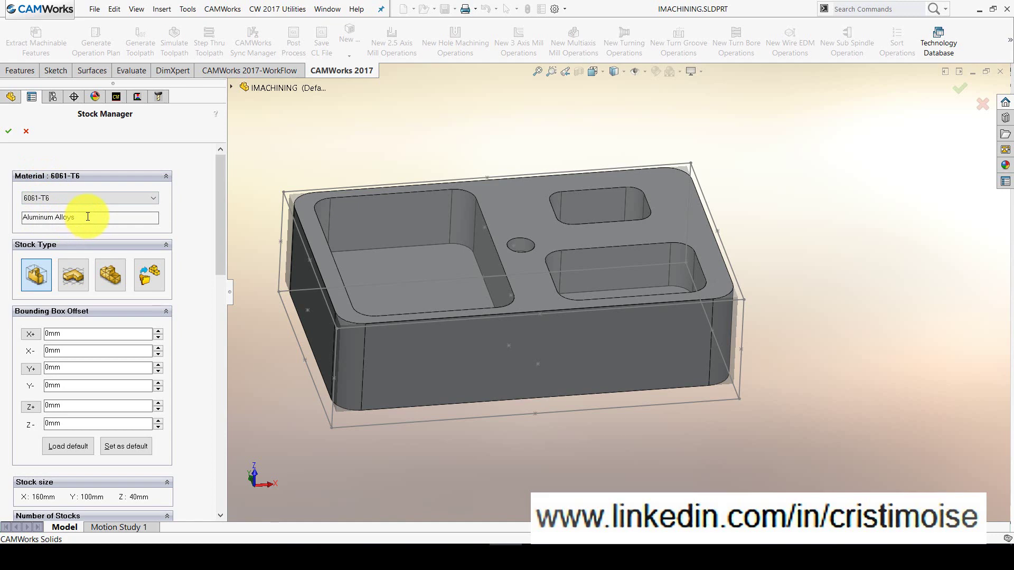
middle_click_drag(400, 310, 396, 269)
left_click(9, 131)
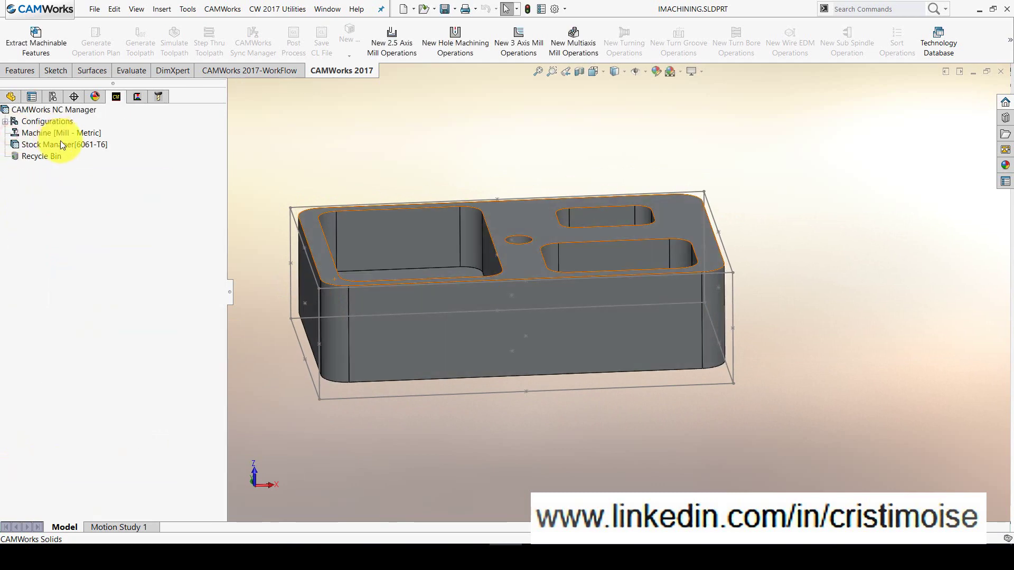
Create Mill Part Setup1 oriented on the part's top face
right_click(62, 146)
left_click(92, 169)
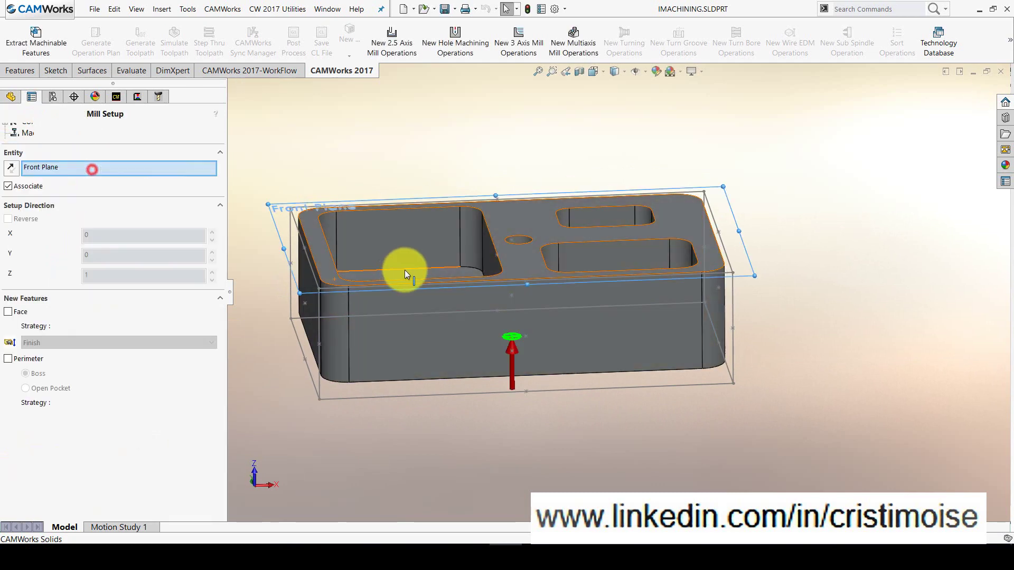
left_click(507, 208)
left_click(8, 131)
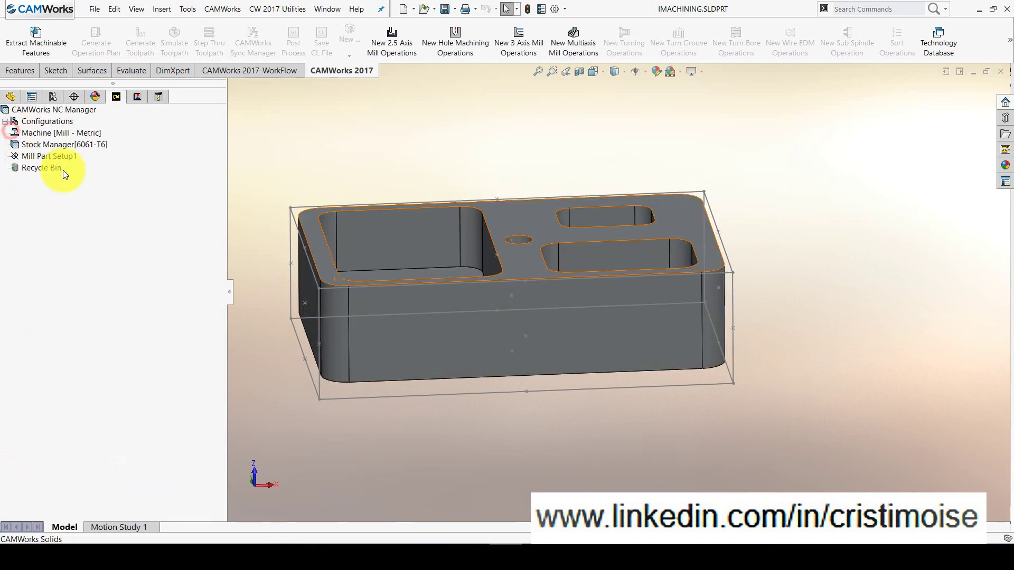
Start a 2.5-axis feature on the large pocket's floor
right_click(64, 156)
left_click(113, 220)
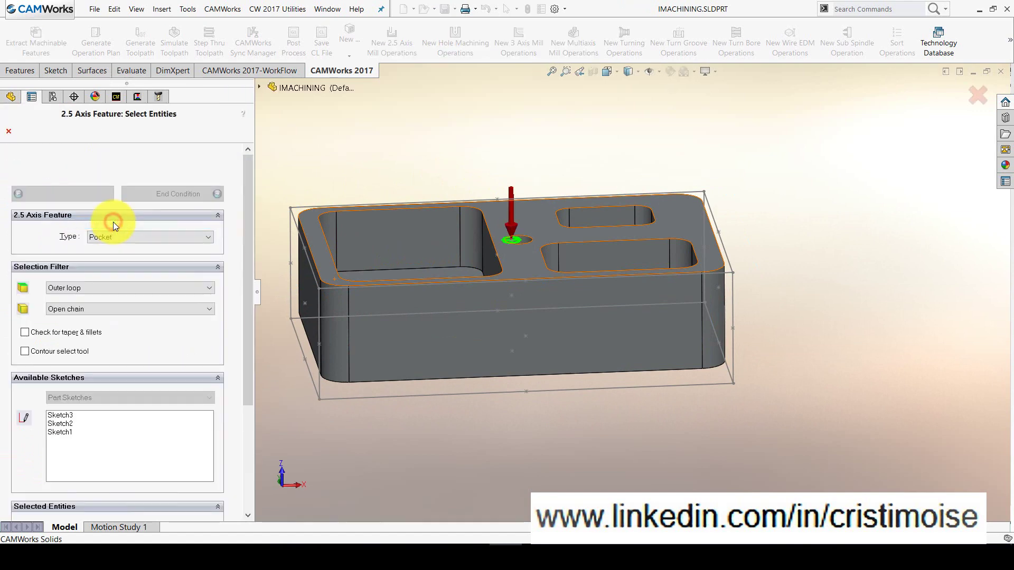
middle_click_drag(319, 265, 317, 306)
left_click(373, 293)
left_click(163, 192)
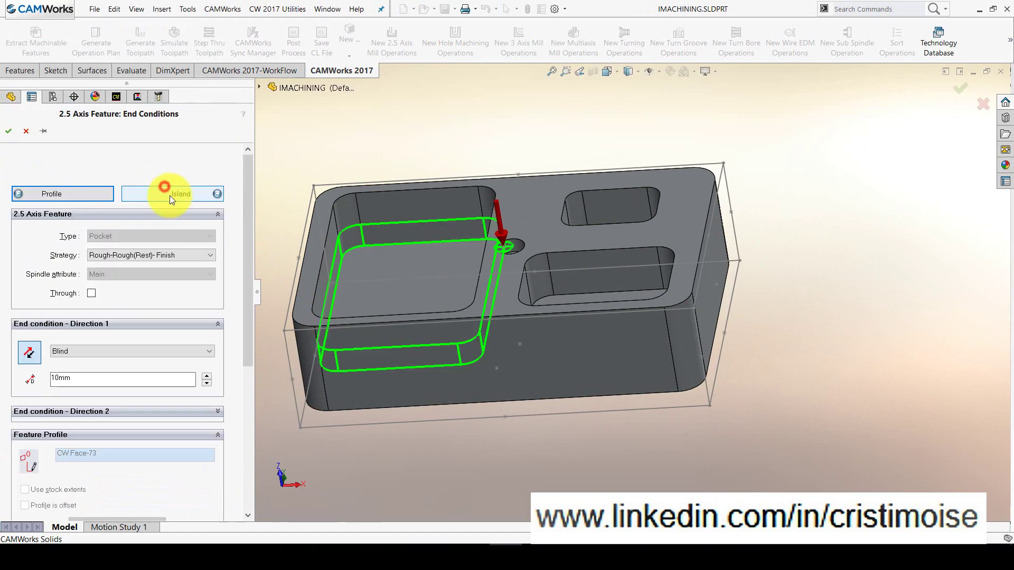
Finish Rectangular Pocket1 up to the top face and add a Rough Mill operation to it
left_click(515, 205)
left_click(8, 130)
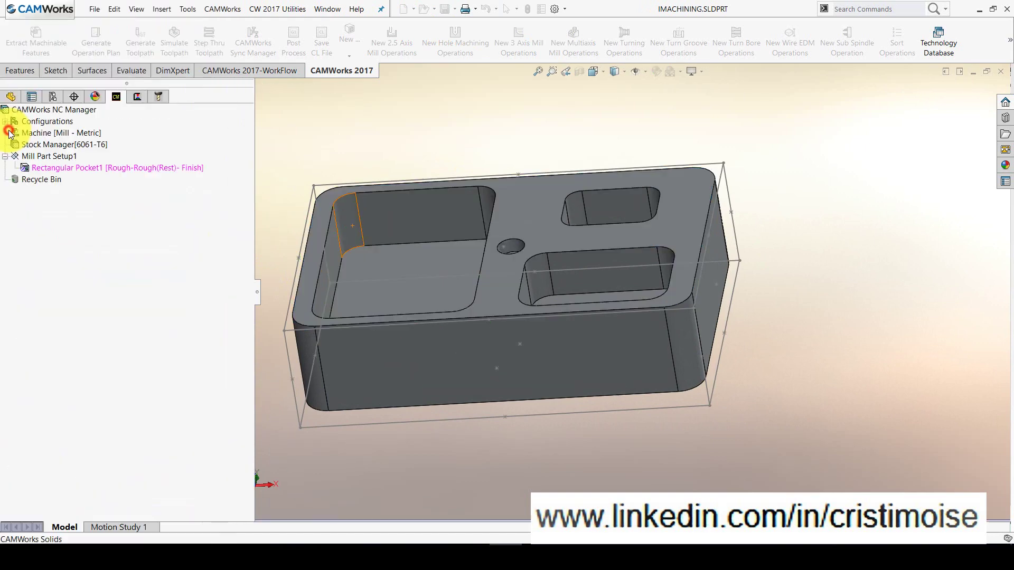
right_click(146, 170)
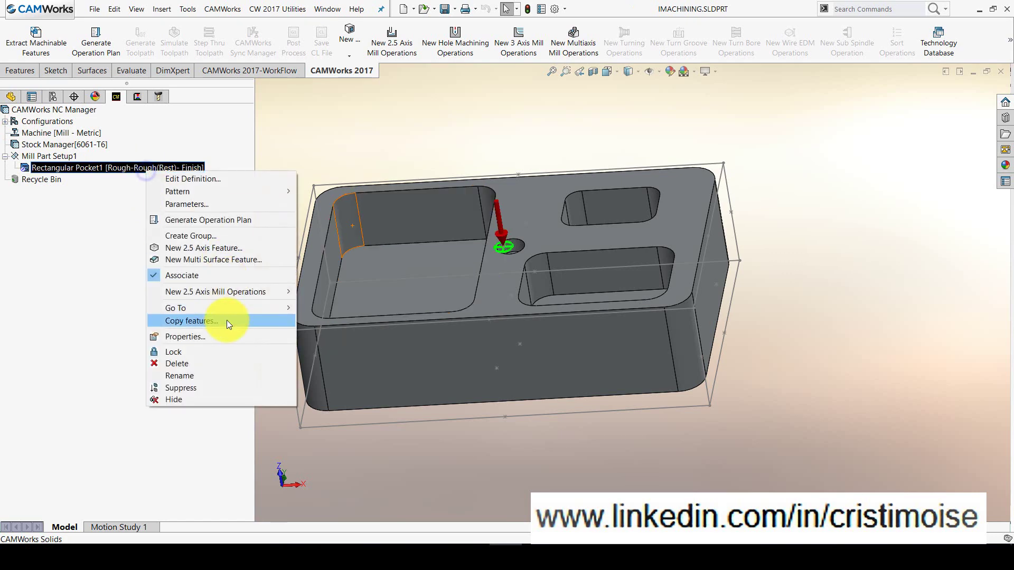
mouse_move(224, 292)
left_click(323, 293)
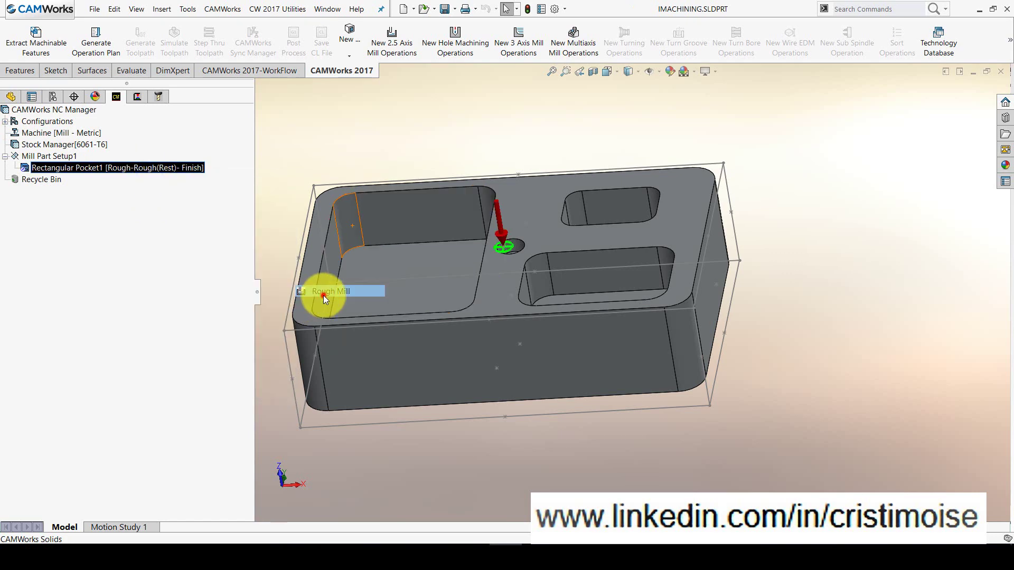
left_click(8, 131)
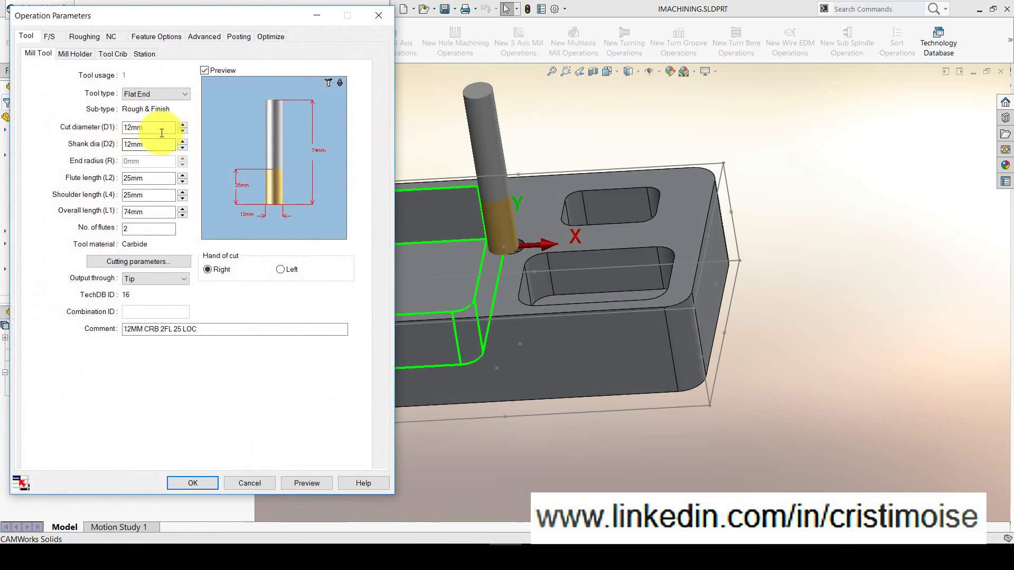
Give the 12mm end mill a 24mm flute, 30mm shoulder and 80mm overall length
double_click(146, 128)
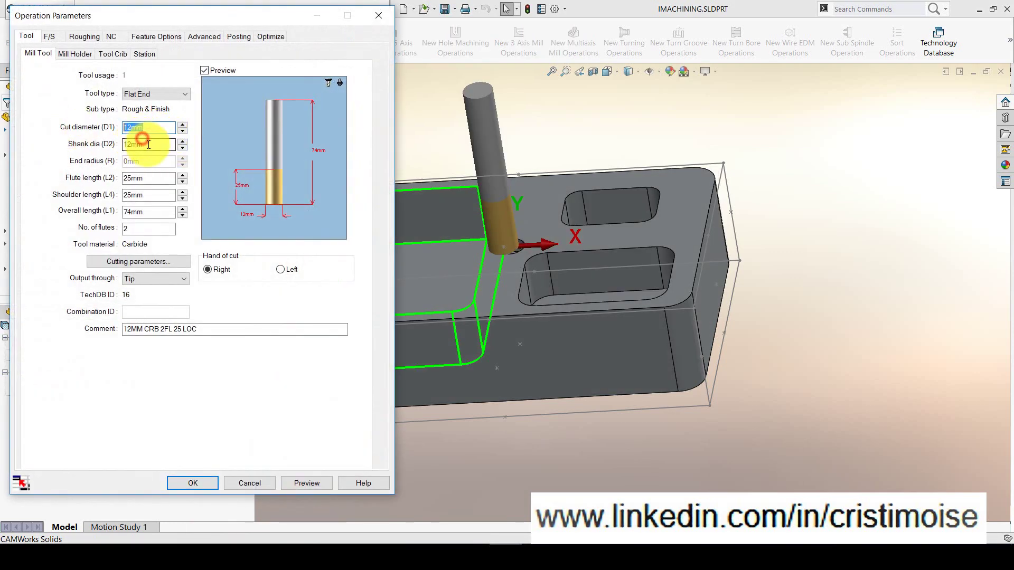
double_click(147, 145)
double_click(141, 127)
double_click(153, 178)
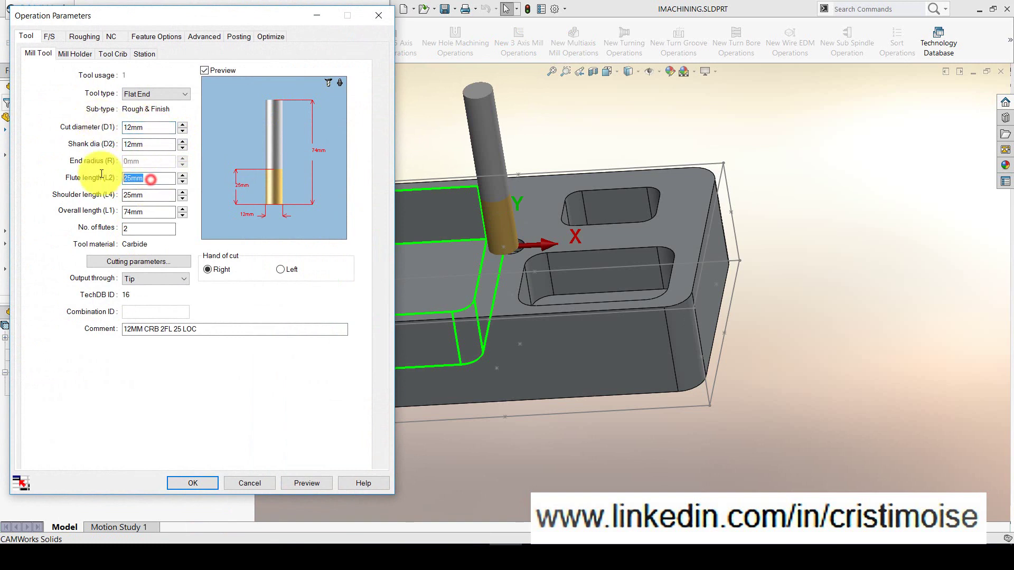
left_click(148, 195)
left_click(218, 71)
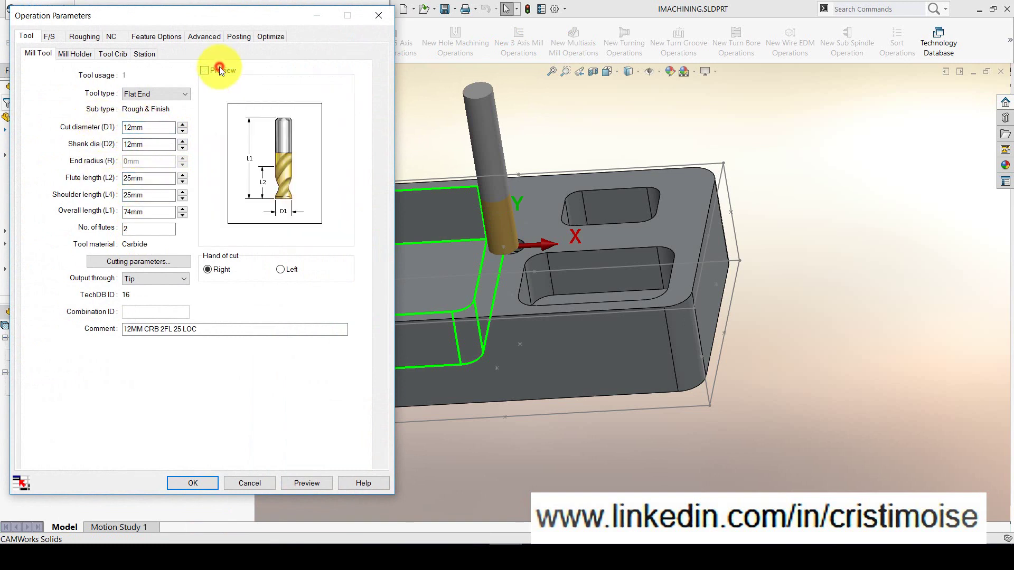
left_click(153, 178)
double_click(153, 178)
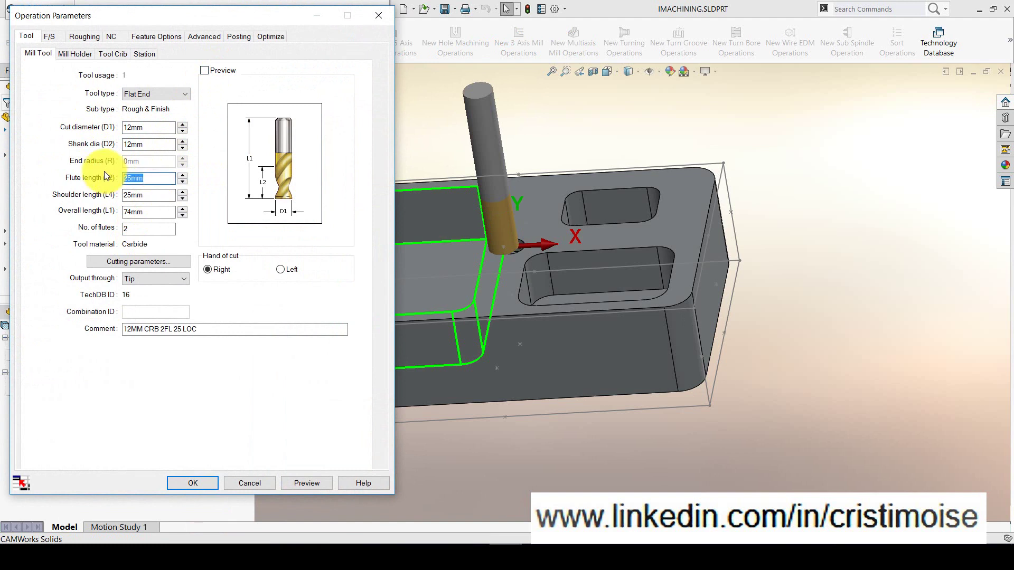
type("24")
double_click(157, 194)
type("30")
double_click(155, 212)
type("80")
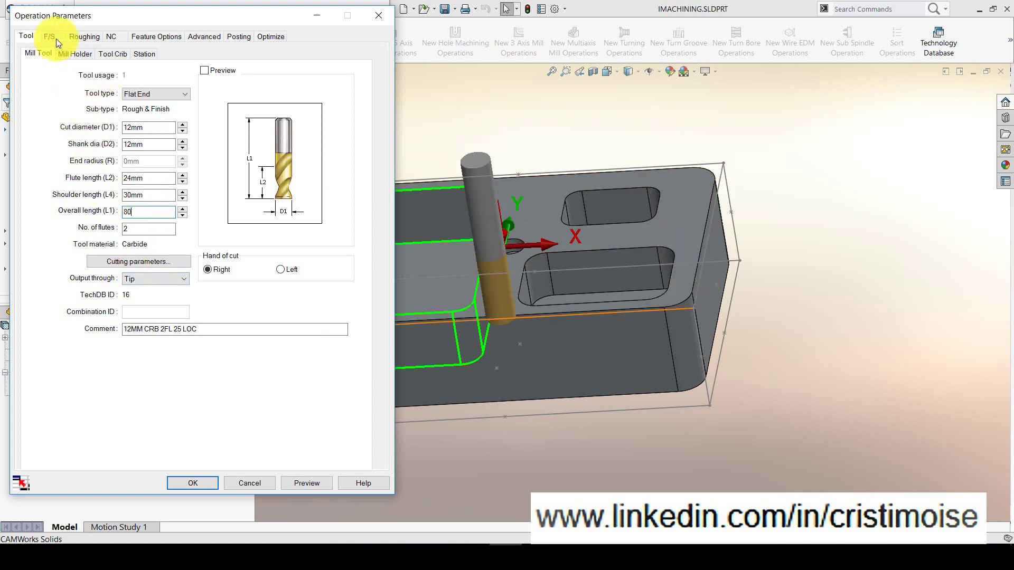
Set the roughing pattern to VoluMill
left_click(72, 36)
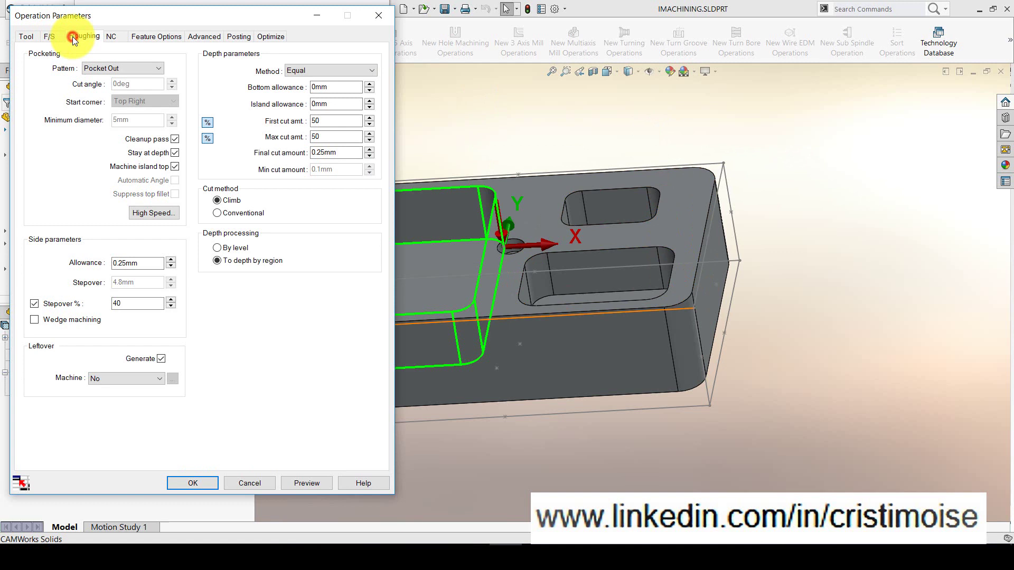
left_click(93, 68)
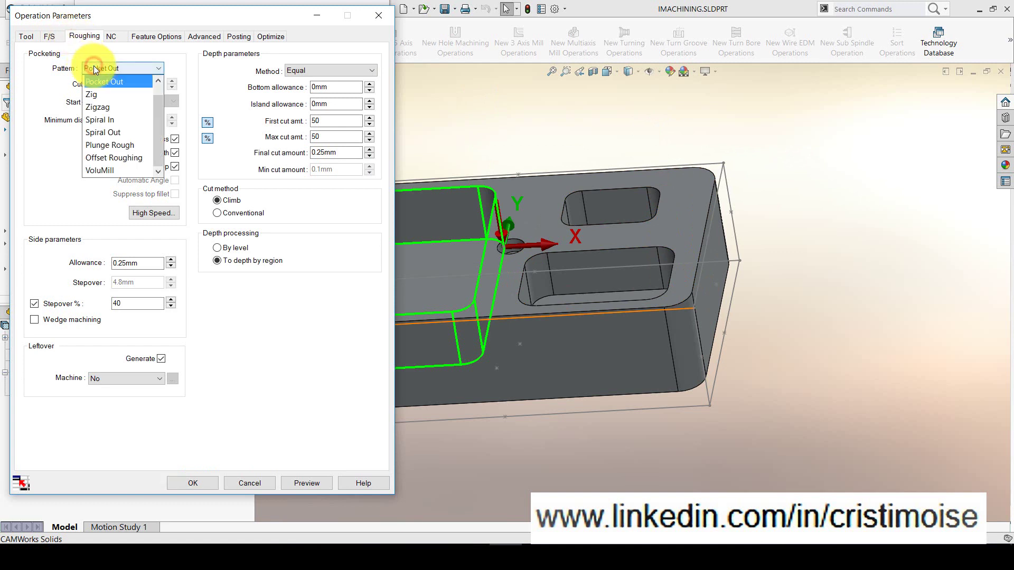
left_click(113, 170)
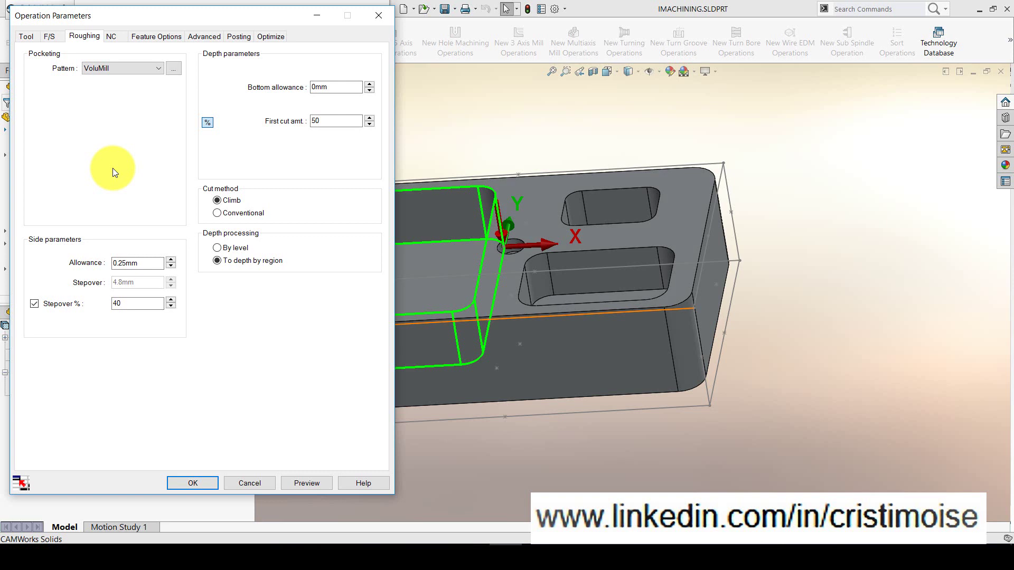
Review the VoluMill entry and feed settings, including the 25000mm/min high feedrate
left_click(176, 71)
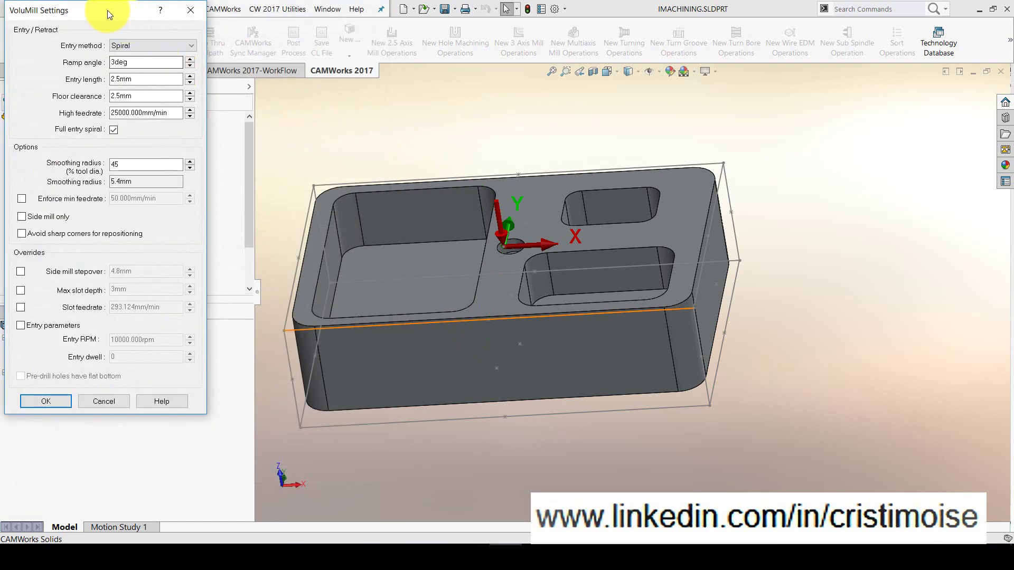
left_click_drag(106, 10, 189, 42)
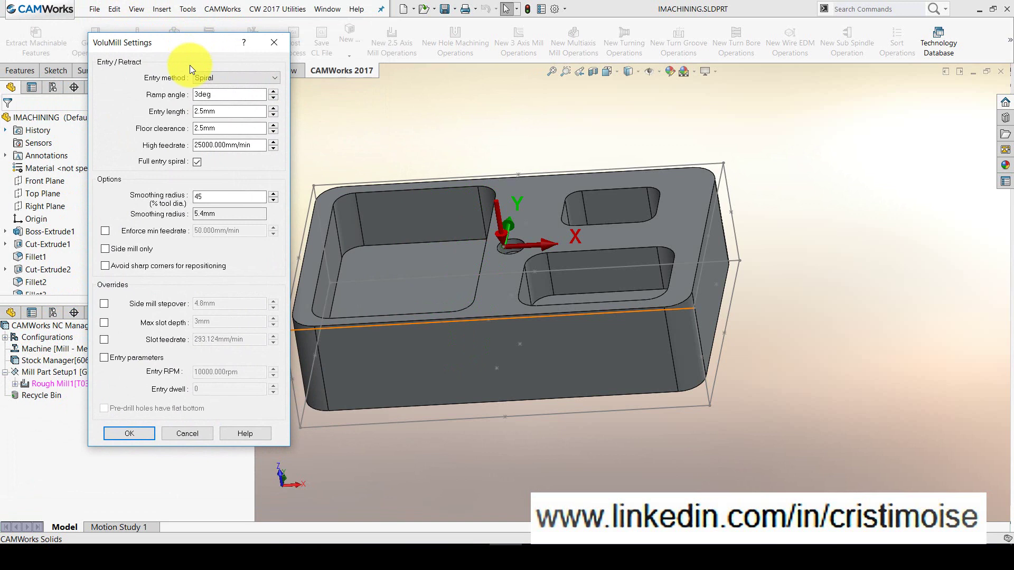
double_click(228, 129)
double_click(228, 111)
double_click(230, 95)
double_click(254, 145)
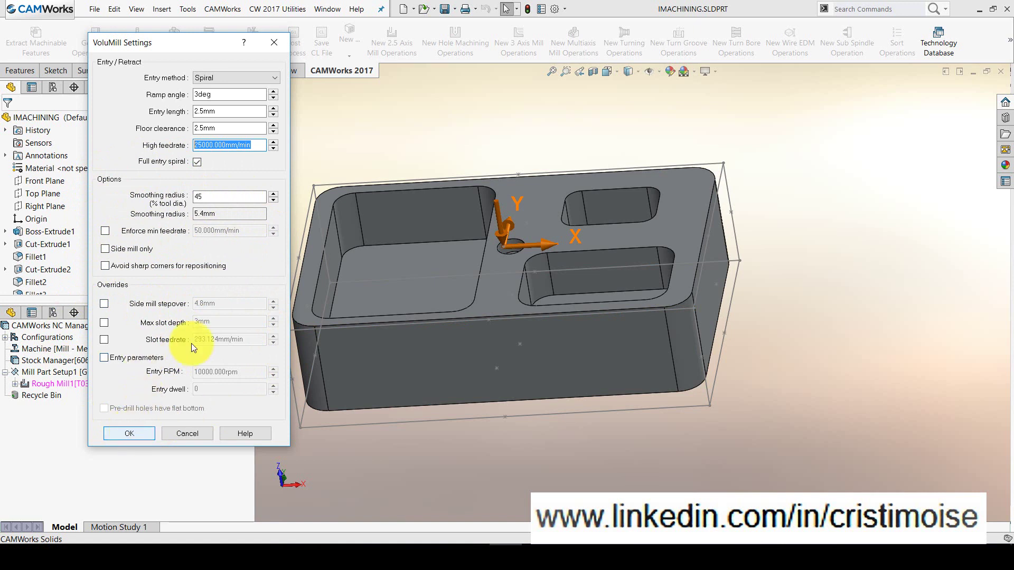
left_click(127, 433)
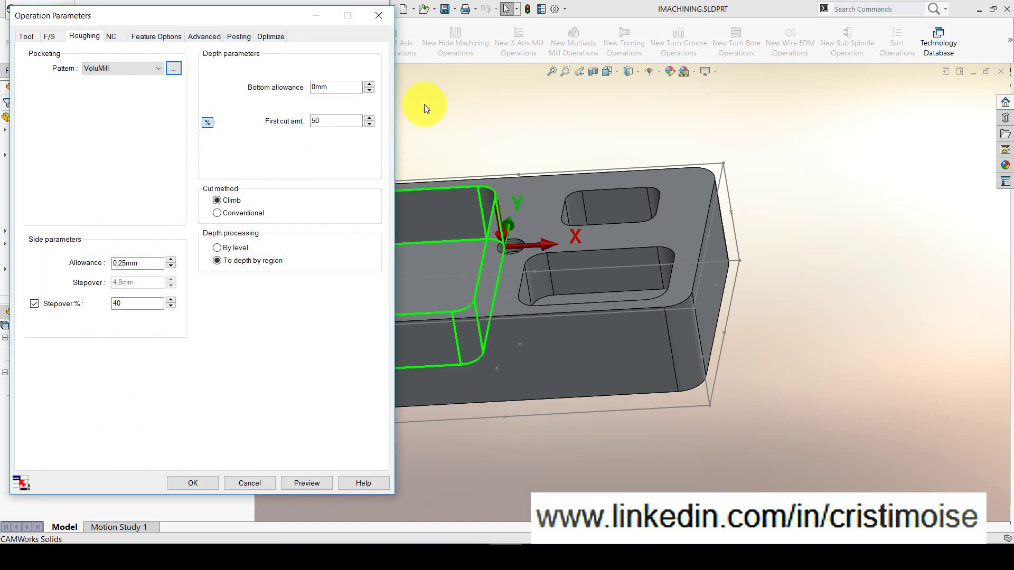
Define feeds per operation and apply VoluMill Expert values: 18000 rpm, 0.254 mm/tooth, 9138.874 mm/min
left_click(48, 37)
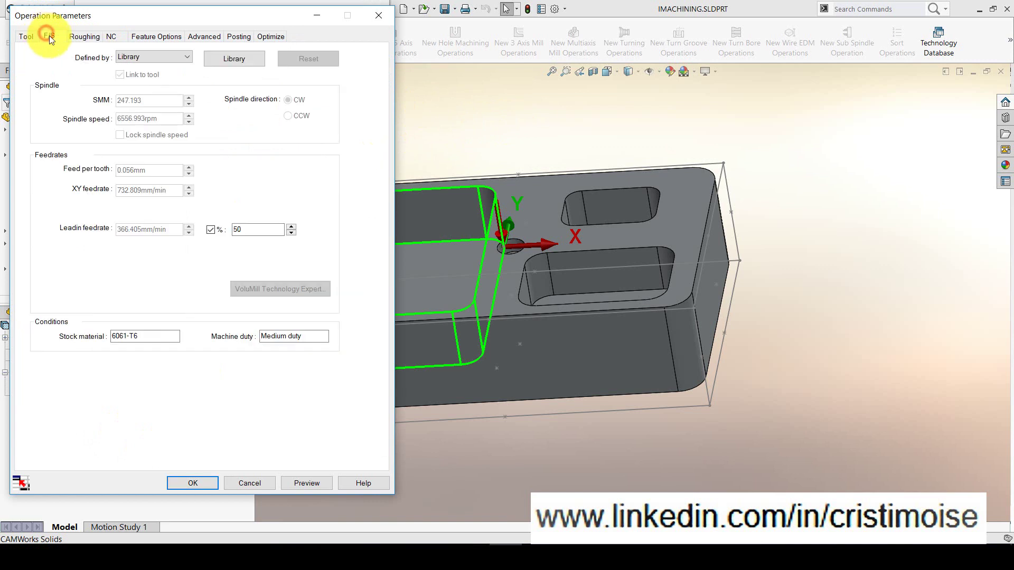
left_click(169, 57)
left_click(145, 90)
left_click(145, 73)
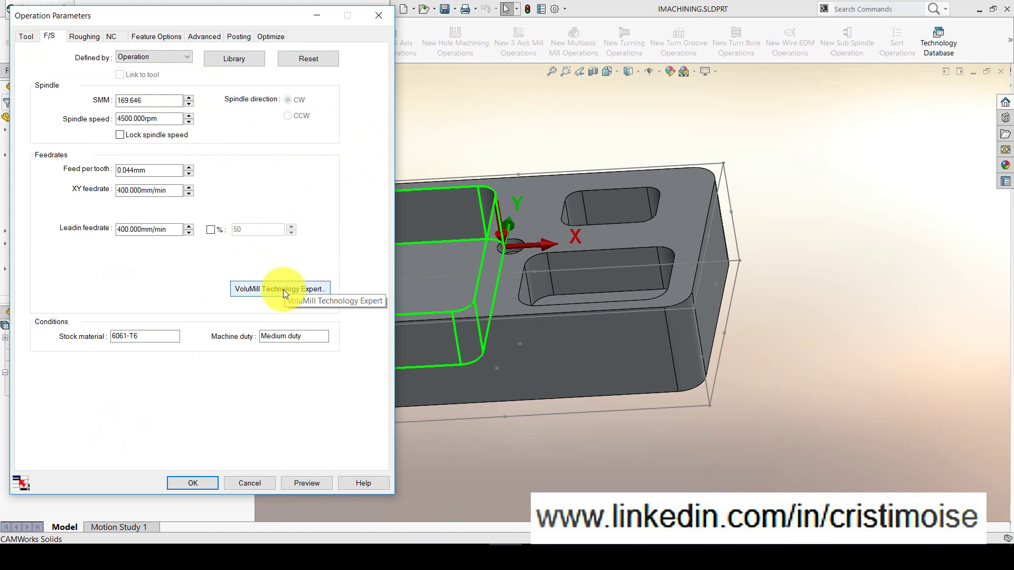
left_click(283, 289)
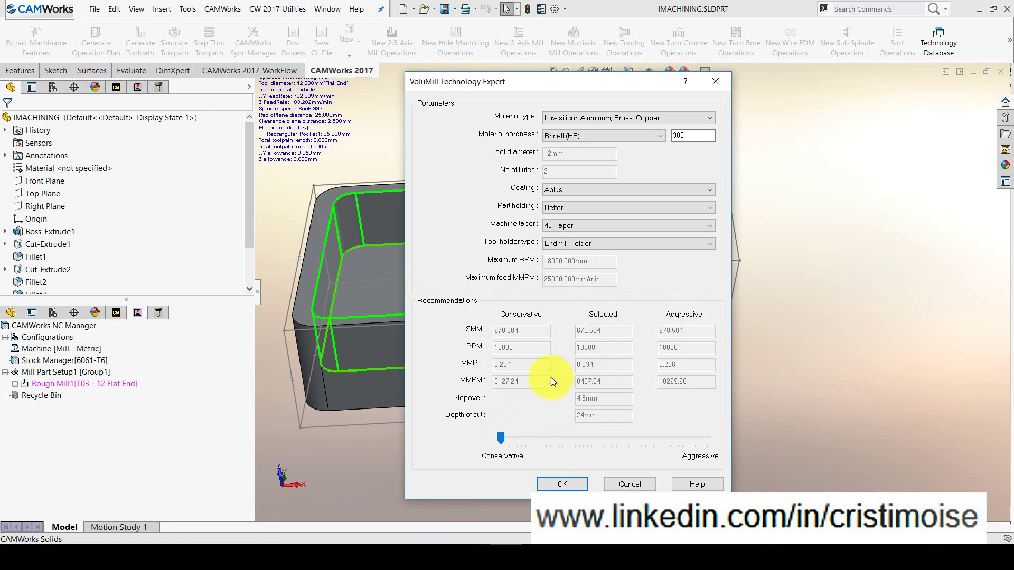
left_click_drag(506, 437, 581, 438)
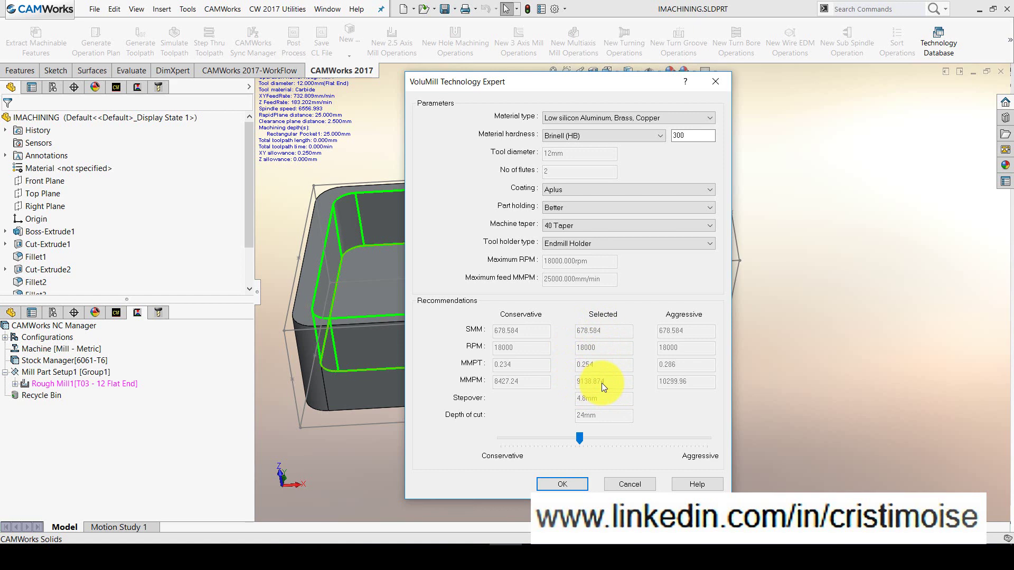
left_click(572, 478)
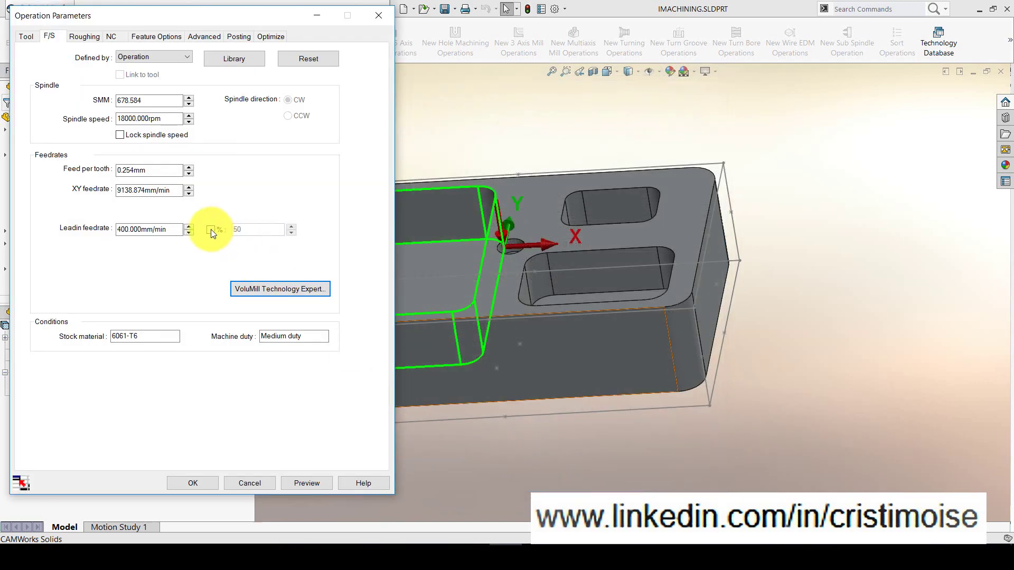
Set the lead-in feedrate to 50% and generate the VoluMill roughing toolpath
left_click(211, 229)
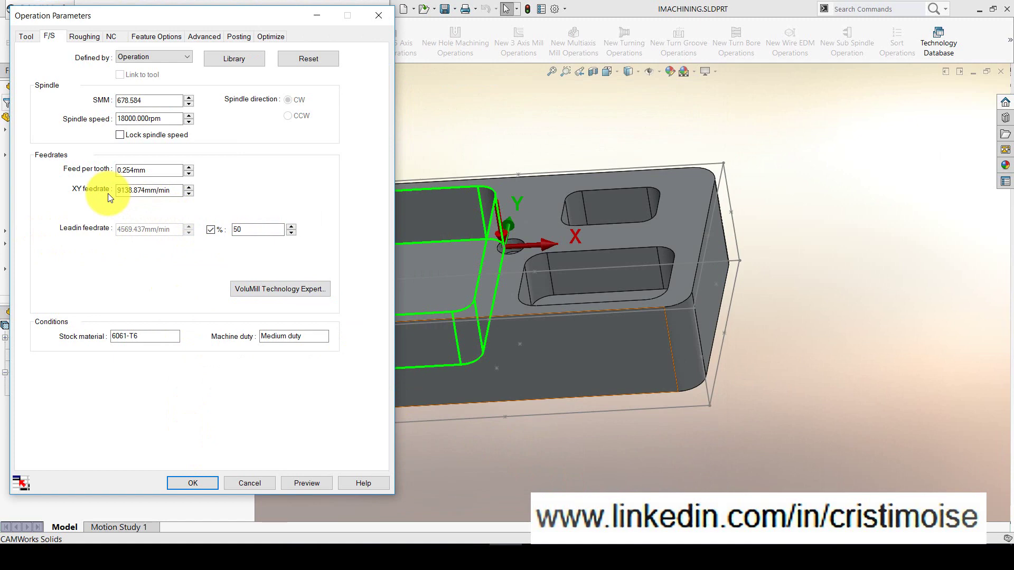
left_click(186, 480)
right_click(110, 170)
left_click(129, 190)
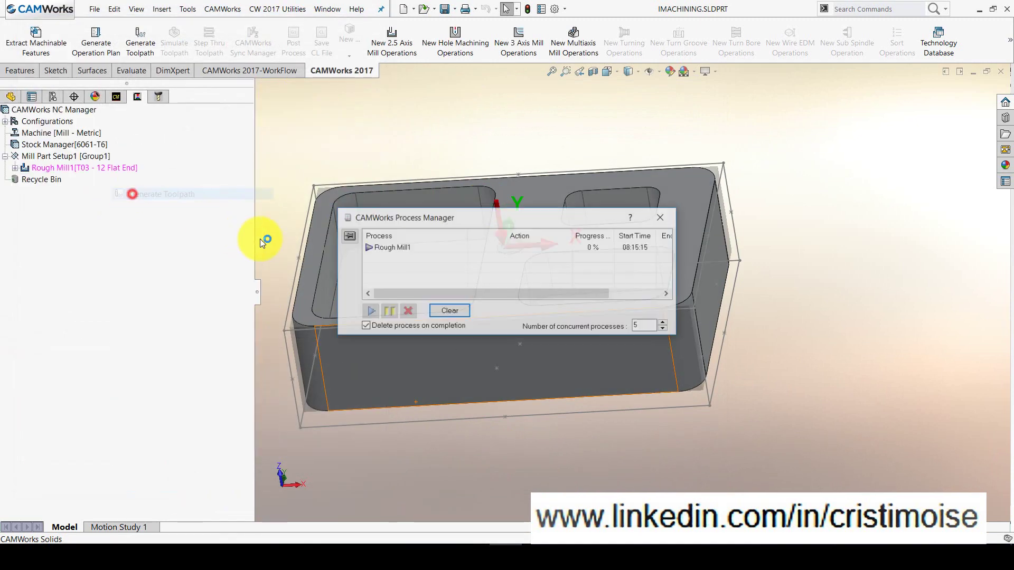
middle_click_drag(360, 249, 371, 390)
scroll(337, 272, "down", 4)
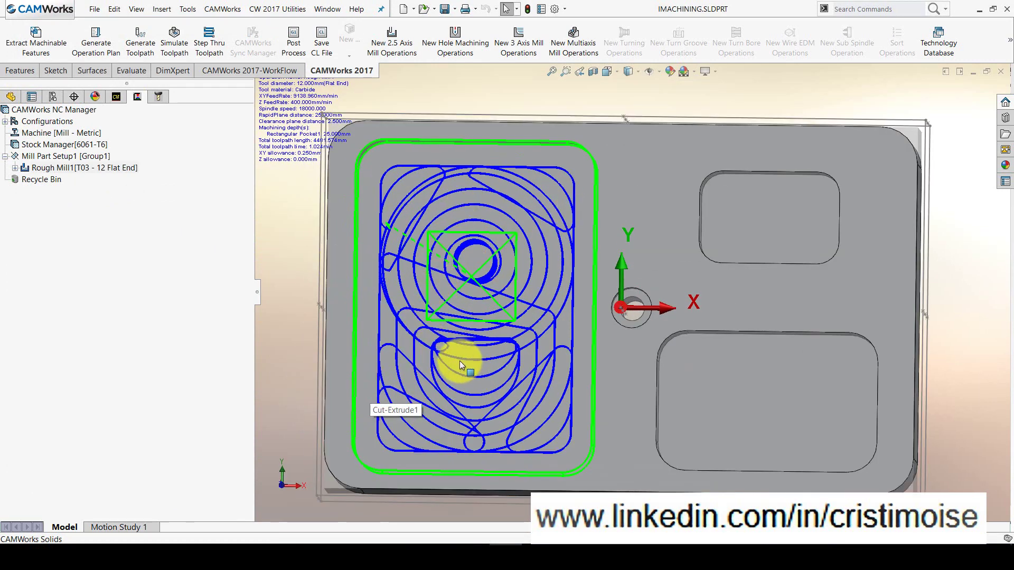
middle_click_drag(453, 362, 450, 292)
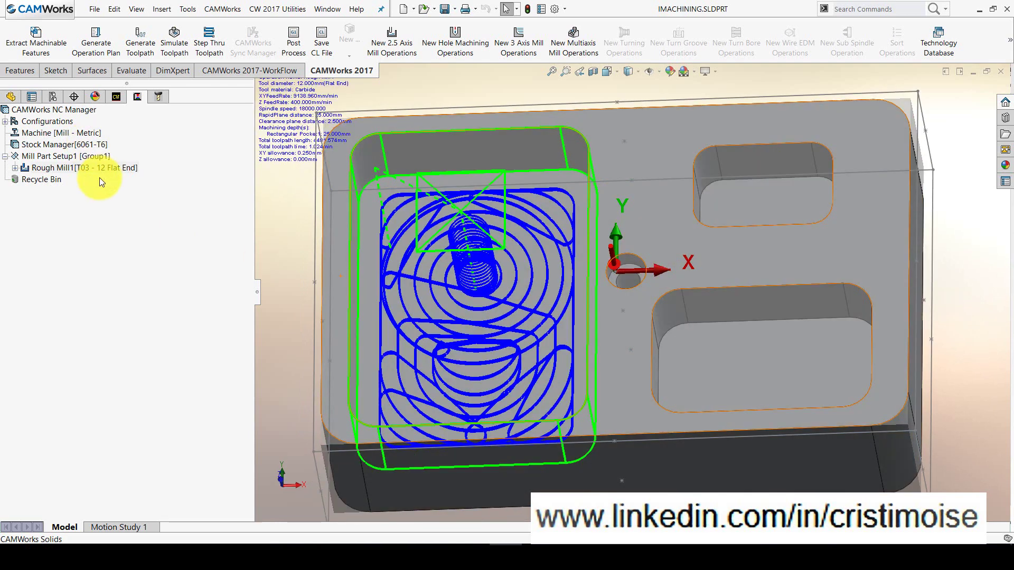
Recheck Rough Mill1's 0.25mm side allowance, reapply Technology Expert feeds and regenerate the toolpath
left_click(100, 170)
double_click(100, 170)
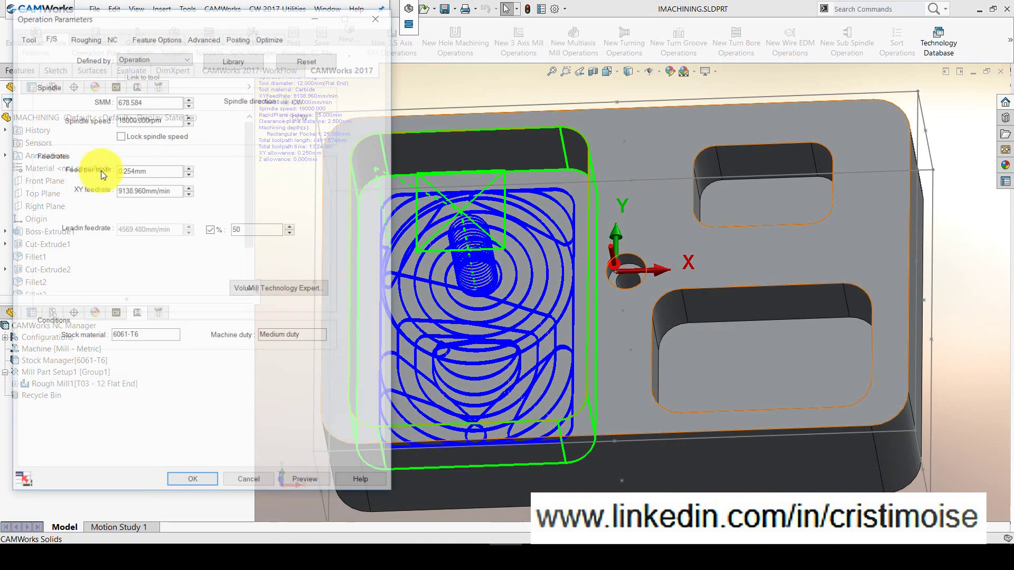
left_click(86, 37)
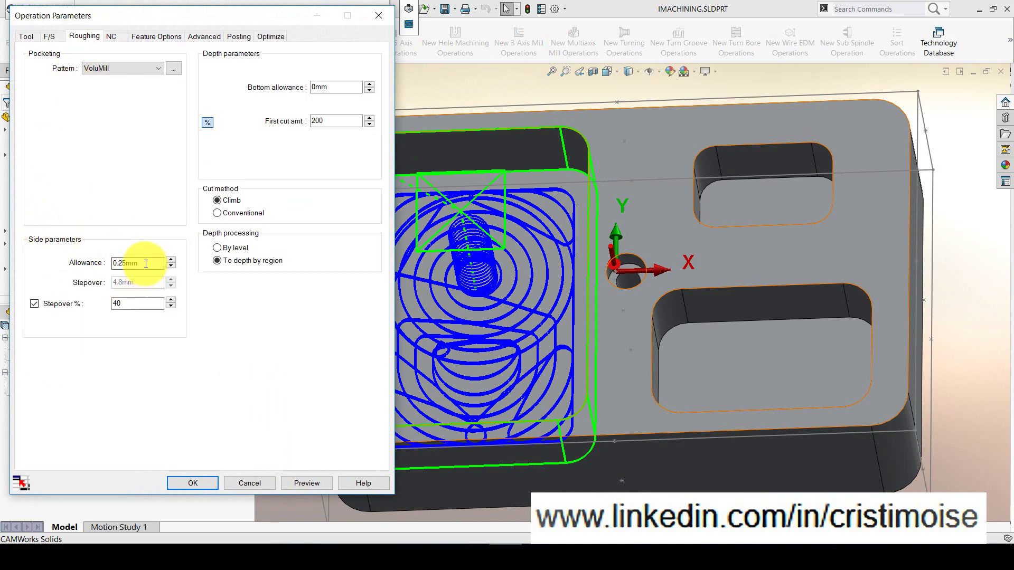
left_click_drag(140, 264, 72, 243)
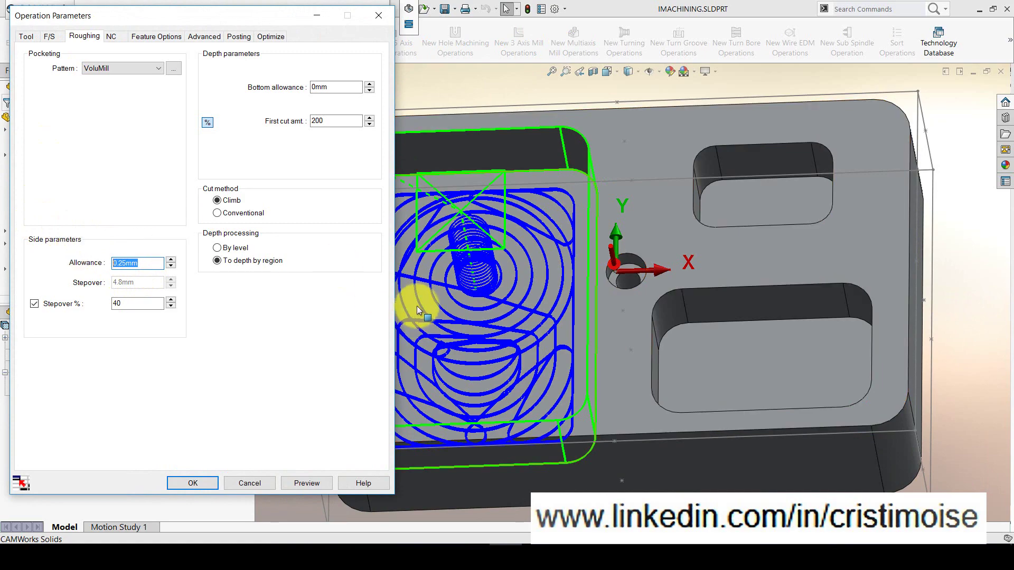
middle_click_drag(430, 294, 443, 199)
left_click(49, 36)
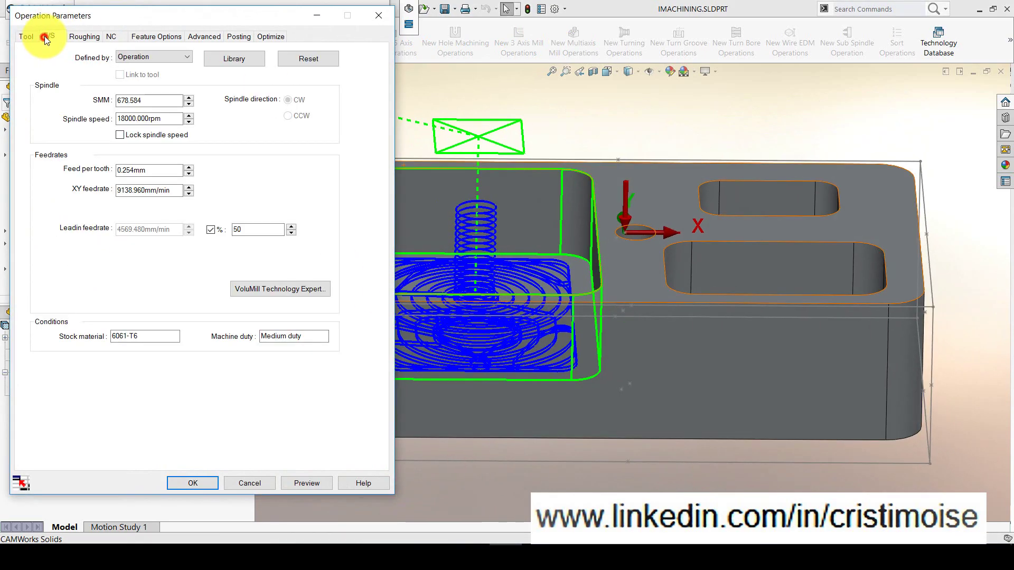
left_click(254, 290)
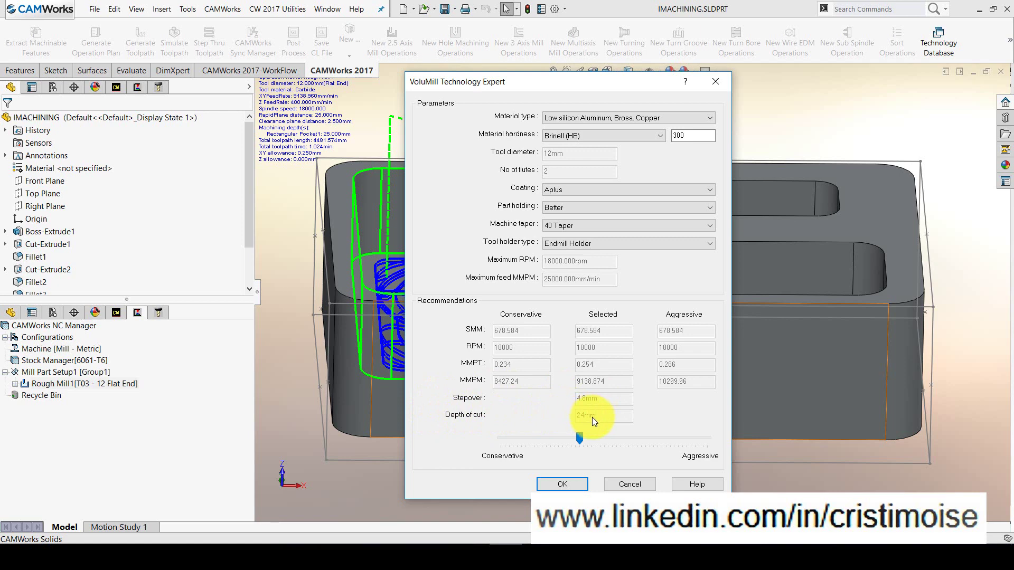
left_click(575, 483)
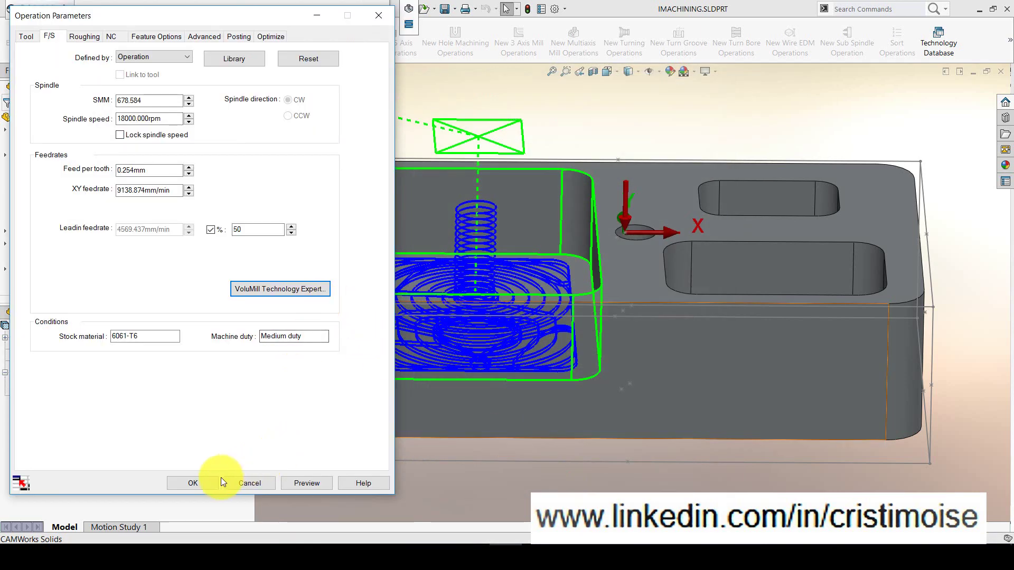
left_click(199, 484)
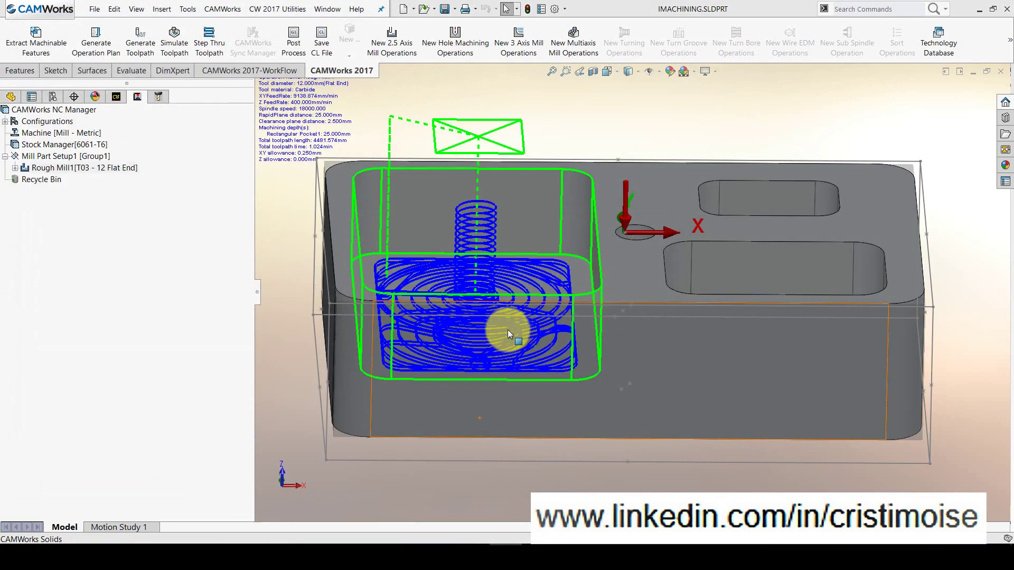
Simulate Rough Mill1 at reduced speed until the pocket is cut from the 6061-T6 stock
right_click(116, 168)
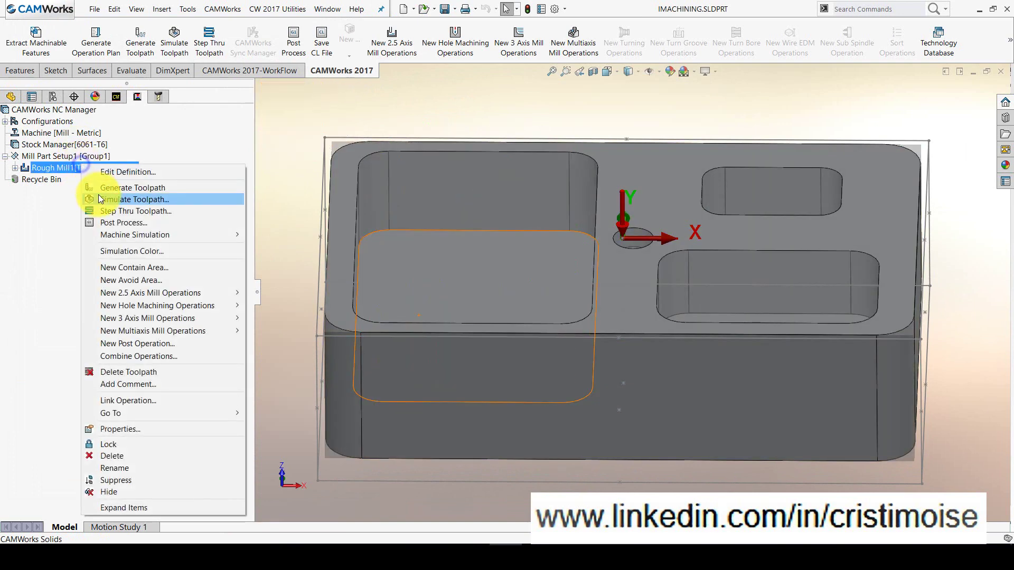
left_click(158, 197)
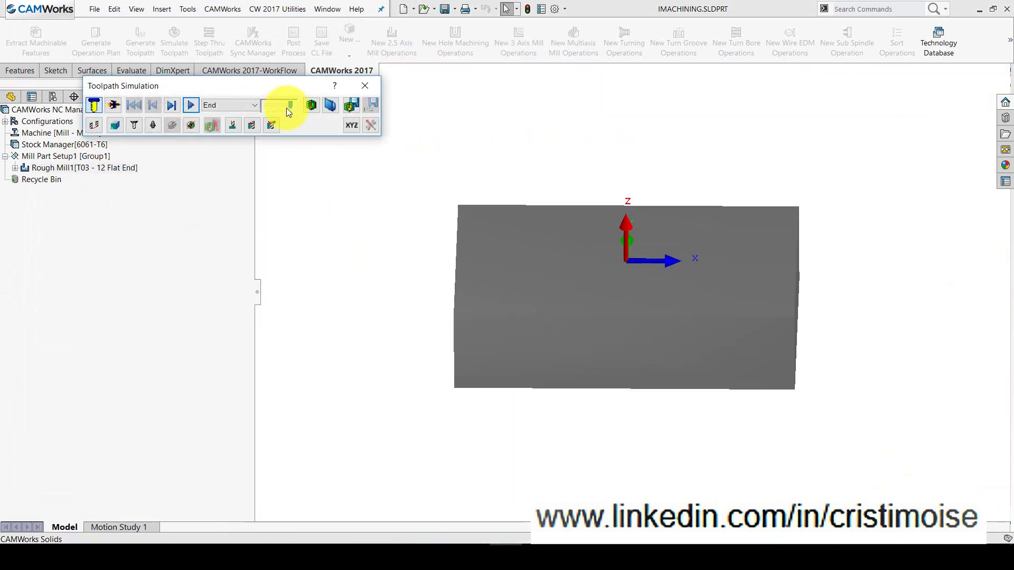
left_click_drag(289, 105, 288, 107)
left_click(190, 106)
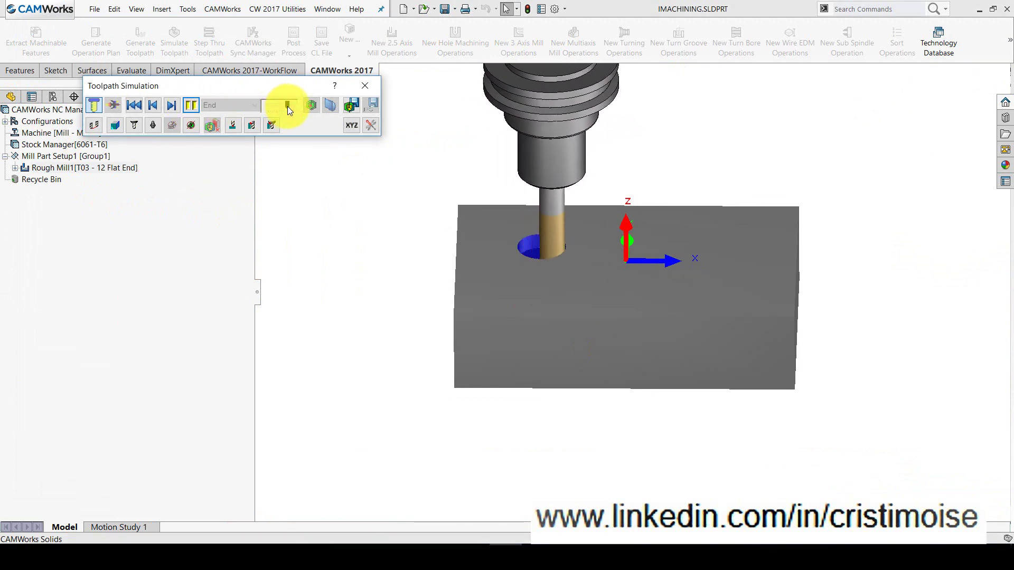
middle_click_drag(554, 371, 553, 325)
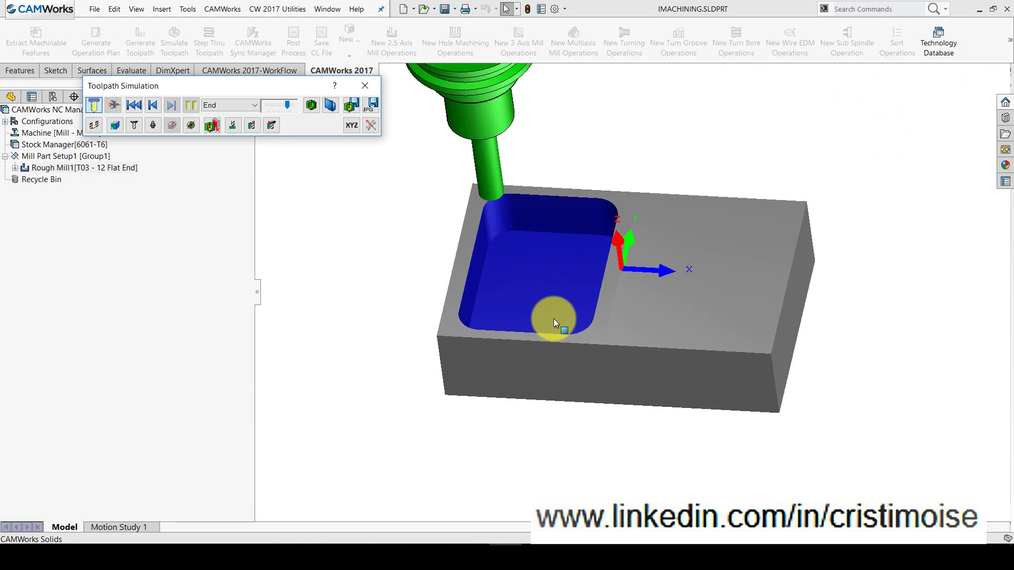
Open Rough Mill1's toolpath analysis and read the 1.074 min estimated machining time
left_click(359, 87)
right_click(125, 167)
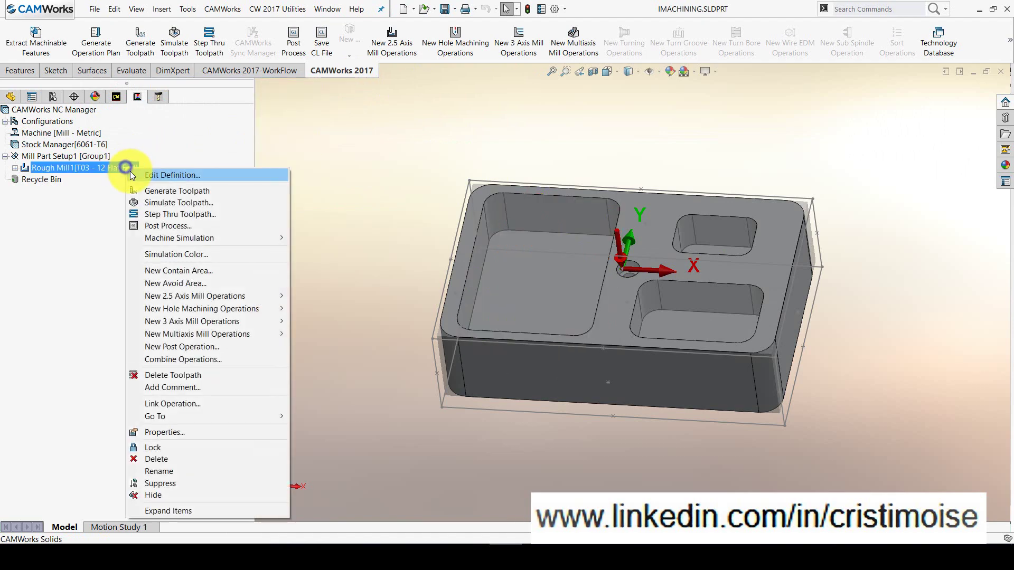
left_click(135, 173)
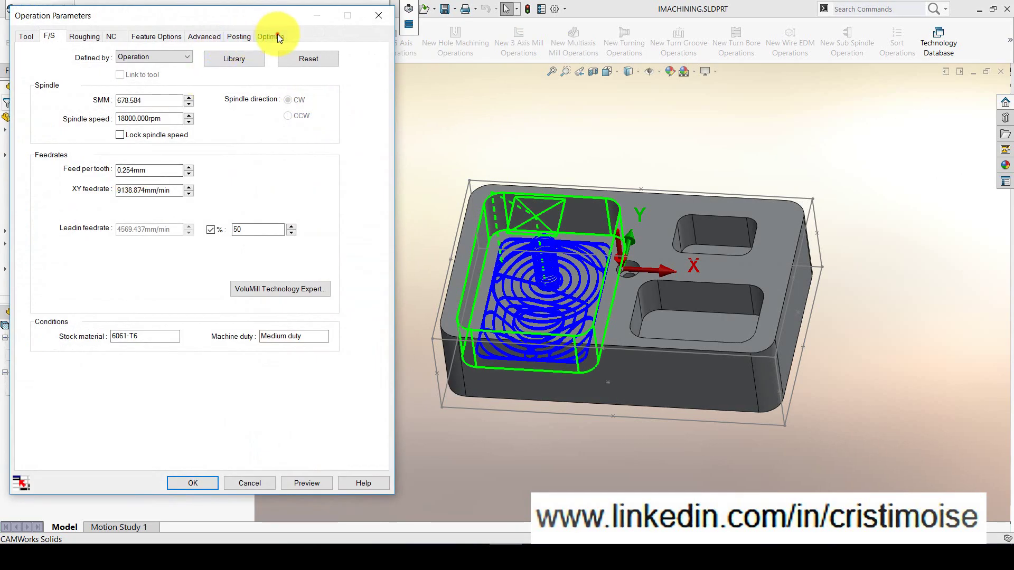
left_click(271, 34)
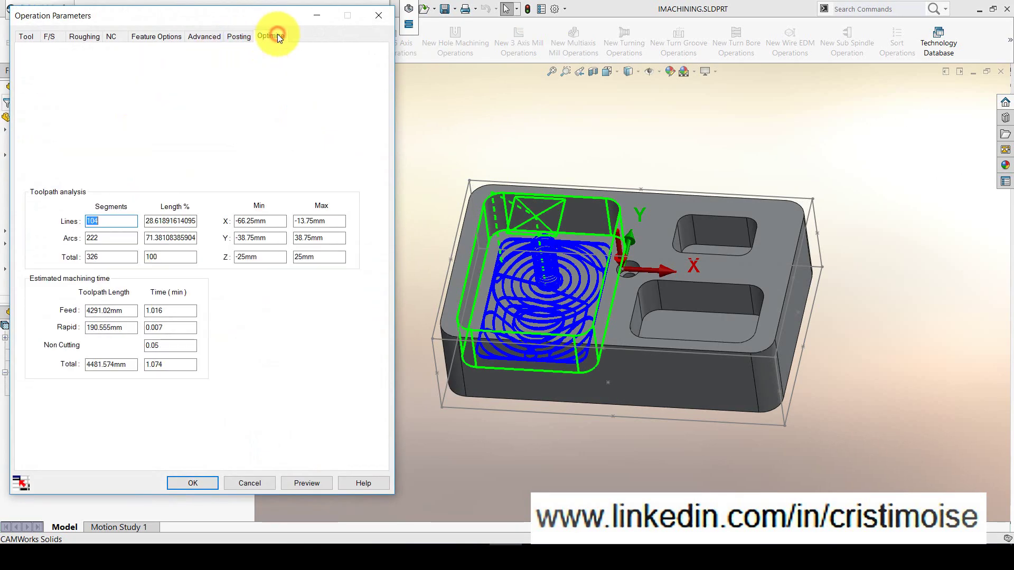
double_click(172, 363)
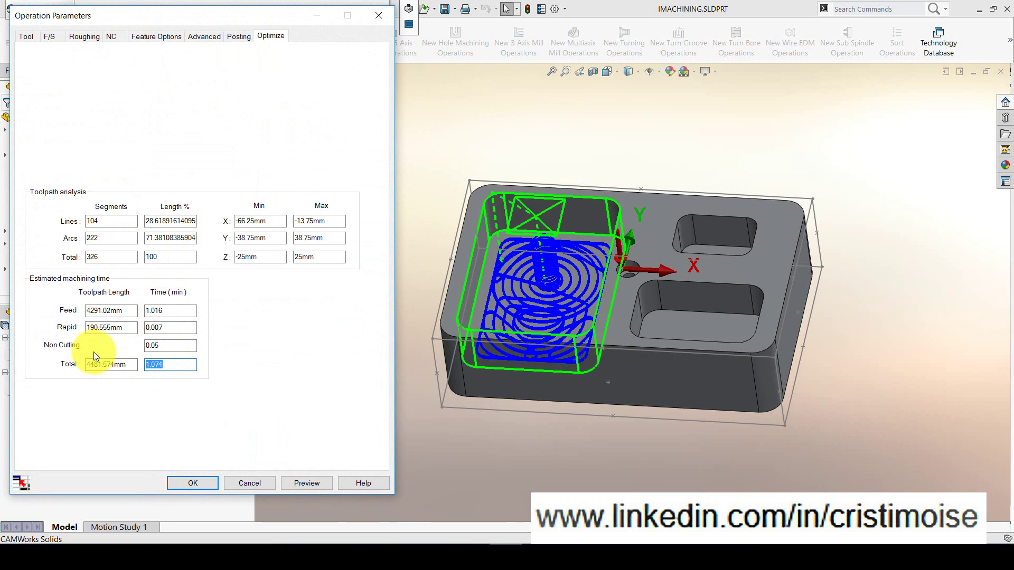
double_click(183, 367)
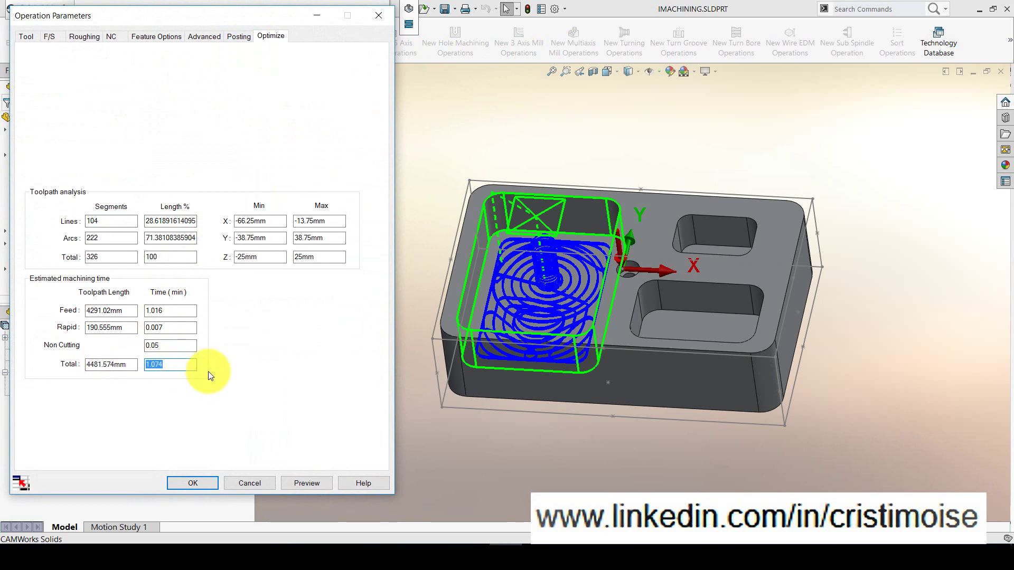
double_click(177, 368)
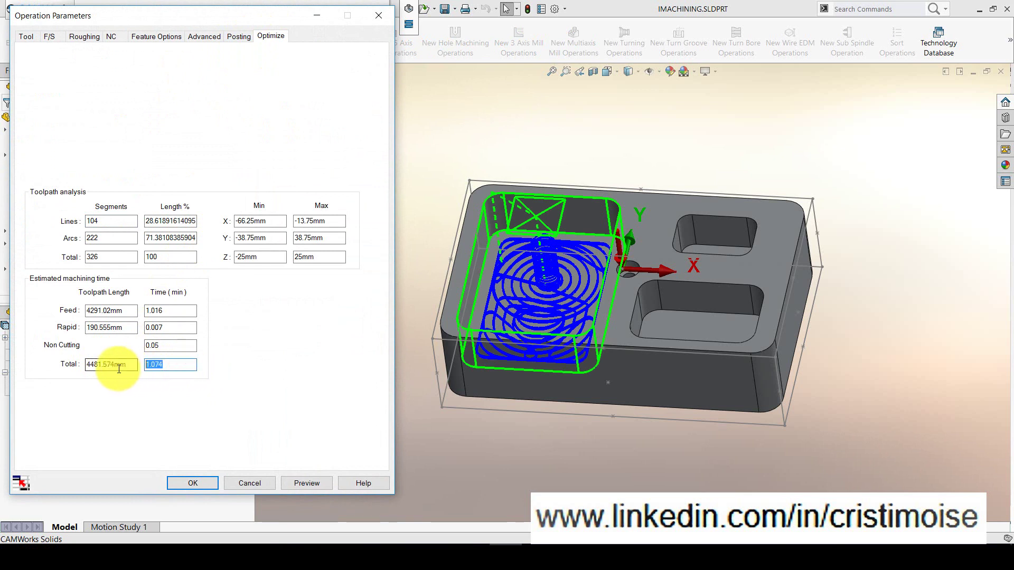